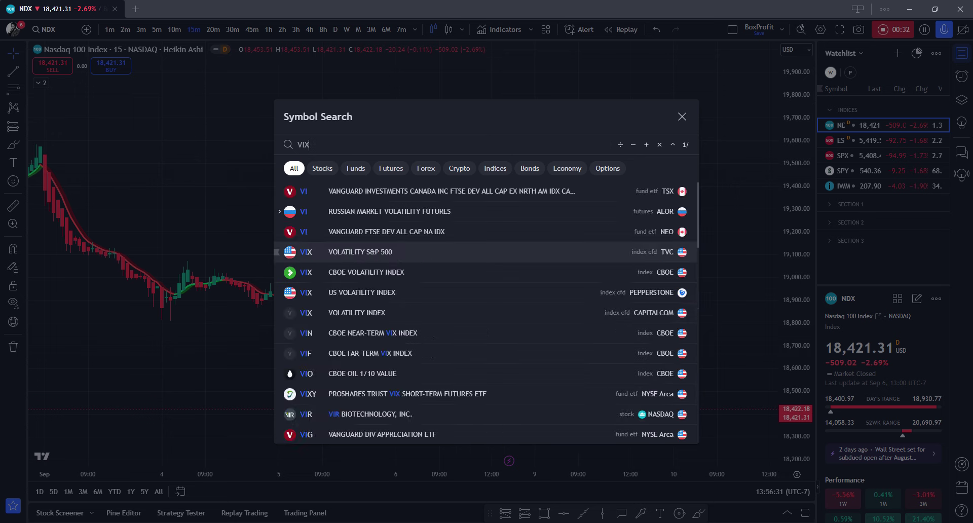
Load the VIX Volatility S&P 500 Index chart from TVC.
key("Return")
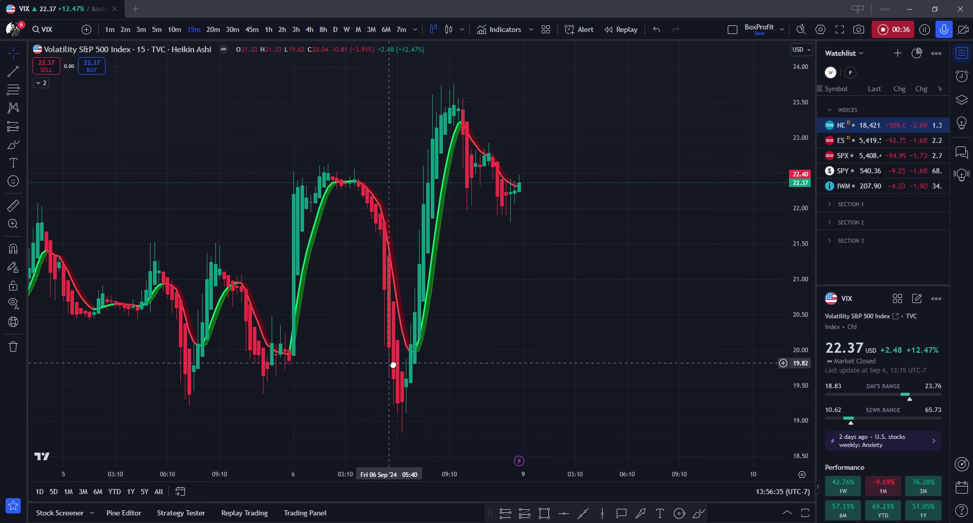
left_click_drag(394, 364, 419, 374)
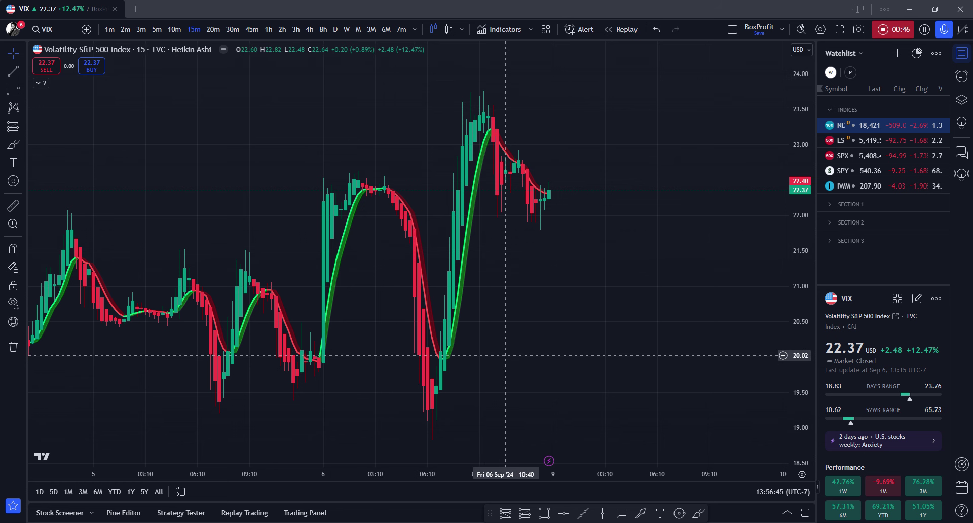
right_click(545, 306)
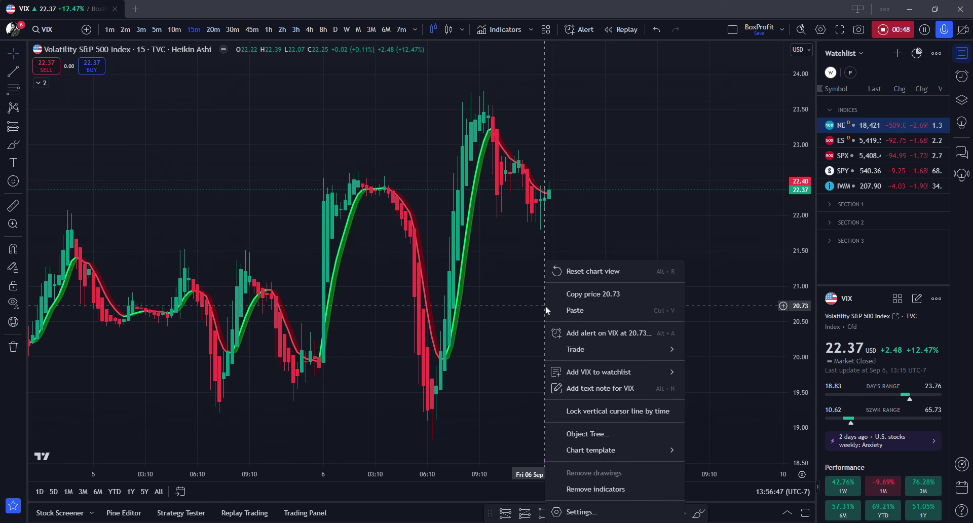
key("Escape")
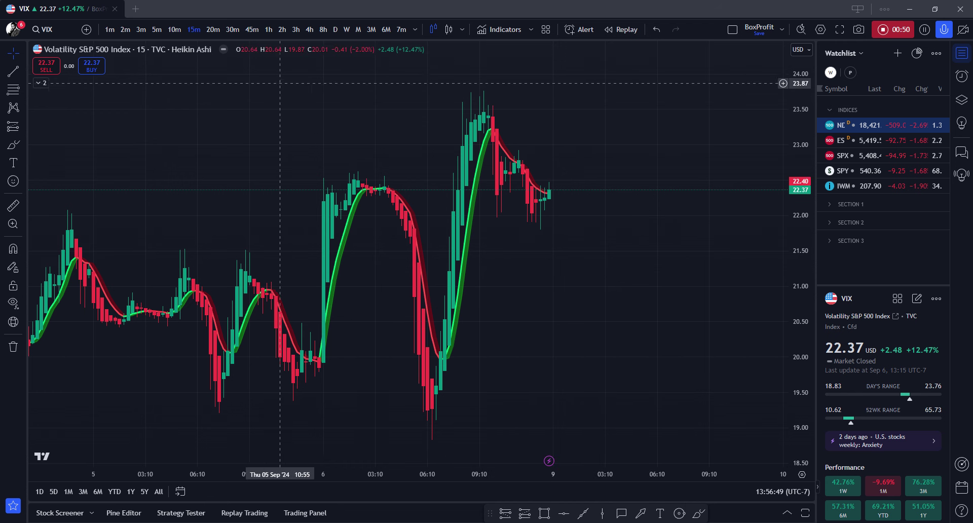
Switch the VIX chart to the 4-hour timeframe and reset the chart view.
left_click(314, 29)
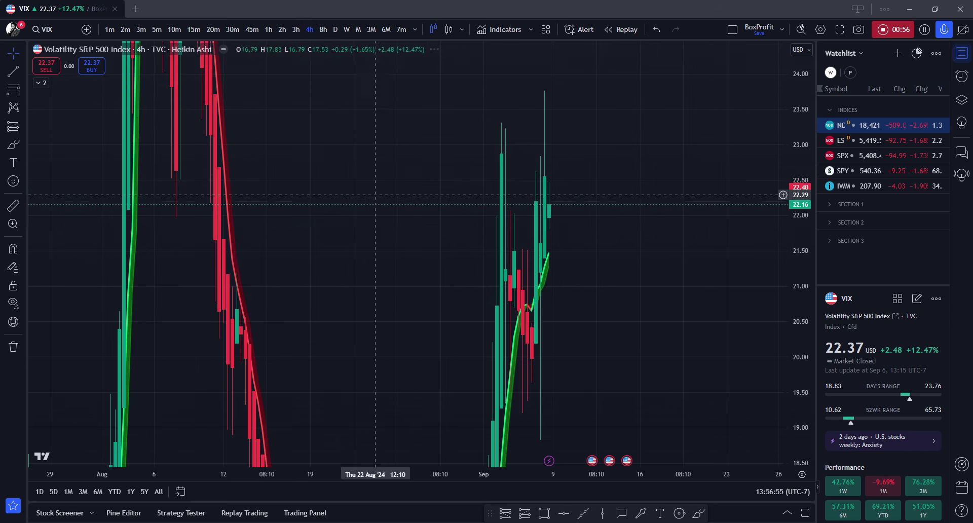
right_click(391, 309)
left_click(425, 271)
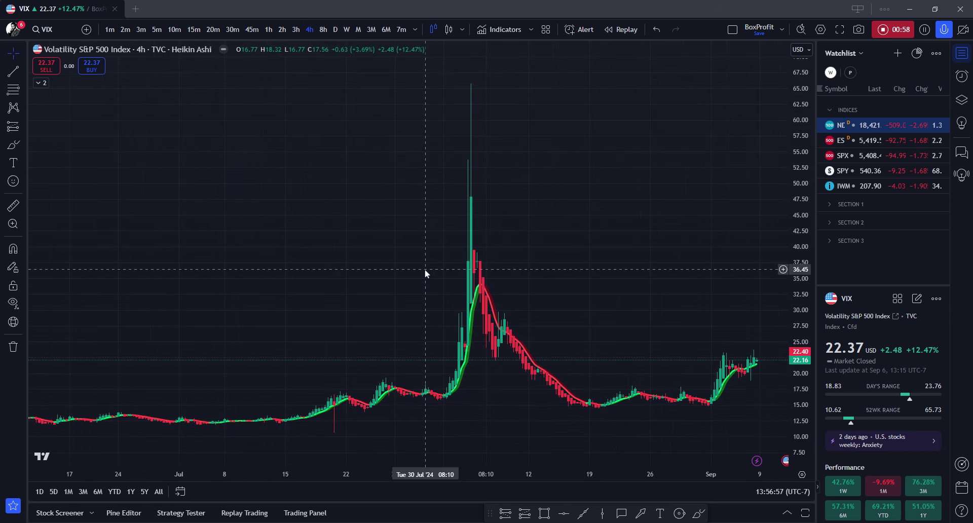
Examine the early-August VIX spike, the calm months before it, and the price action through early September.
scroll(431, 277, "up", 5)
scroll(431, 281, "down", 3)
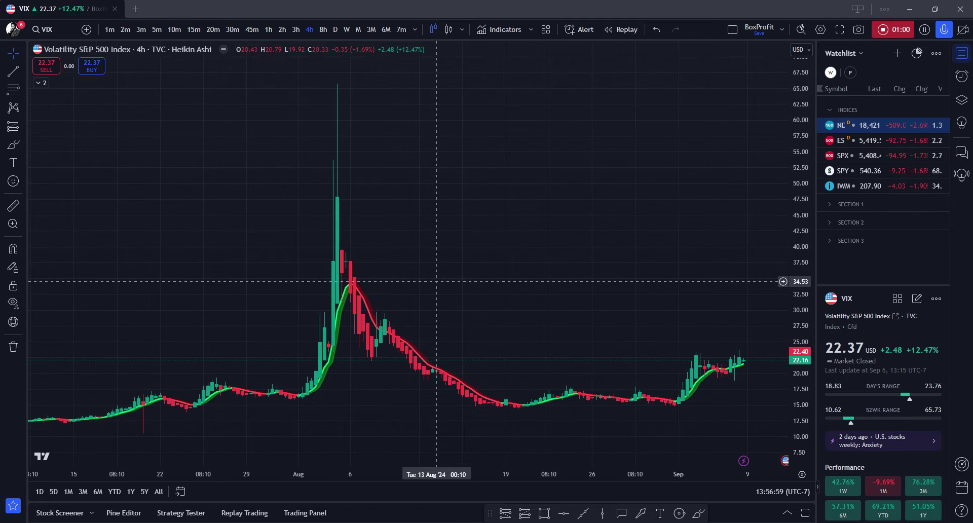
scroll(233, 240, "down", 3)
scroll(234, 240, "down", 3)
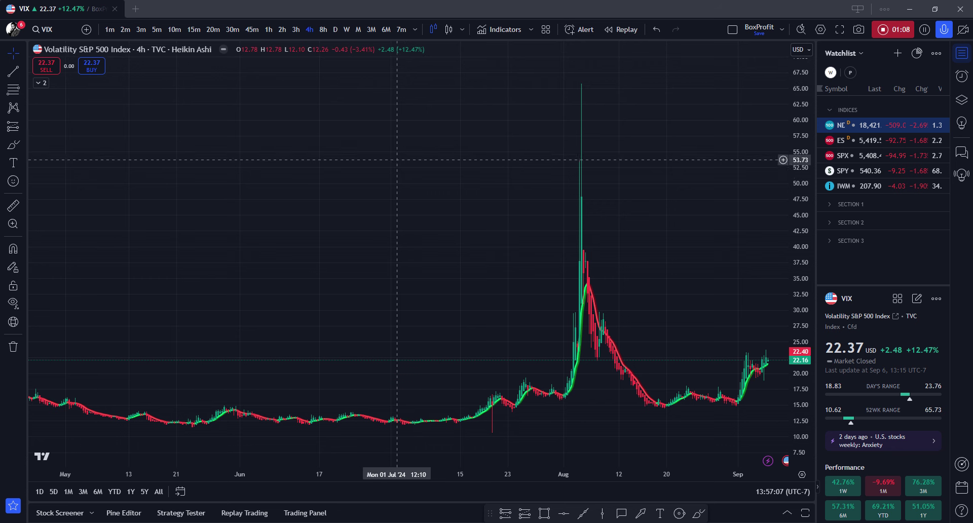
left_click_drag(400, 179, 122, 261)
scroll(327, 286, "up", 4)
left_click_drag(329, 290, 706, 278)
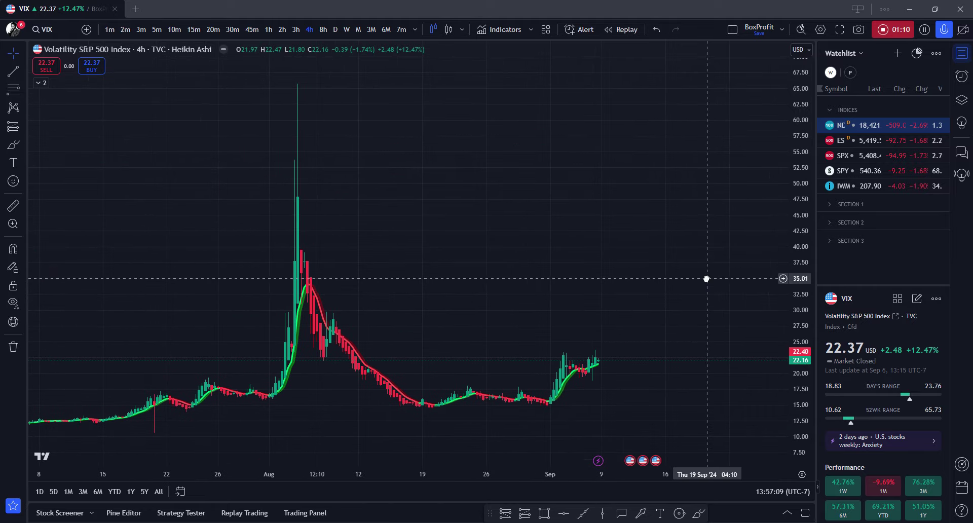
scroll(608, 286, "up", 2)
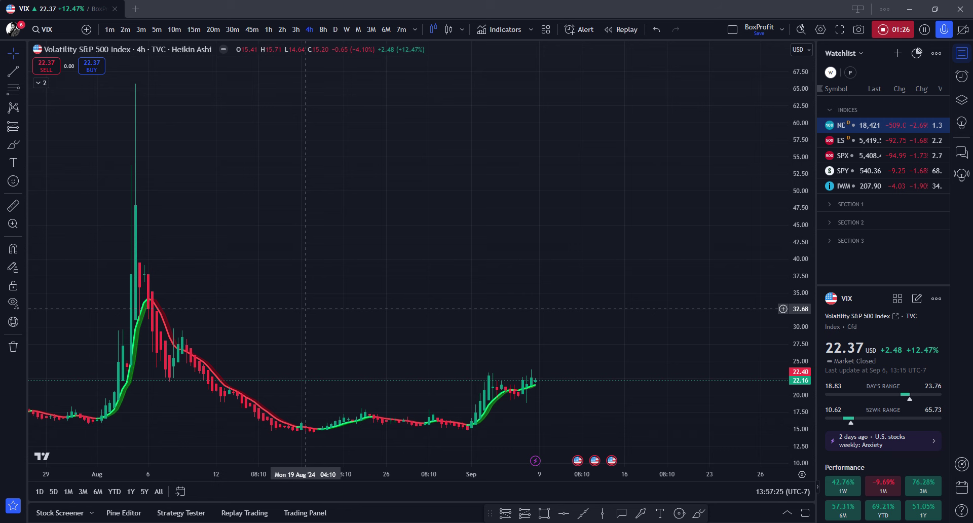
scroll(436, 298, "up", 5)
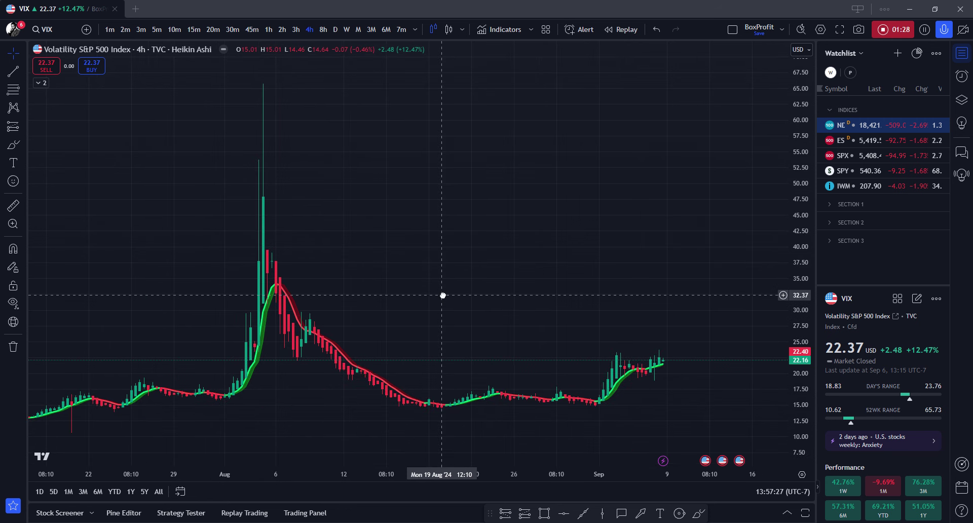
scroll(428, 330, "down", 3)
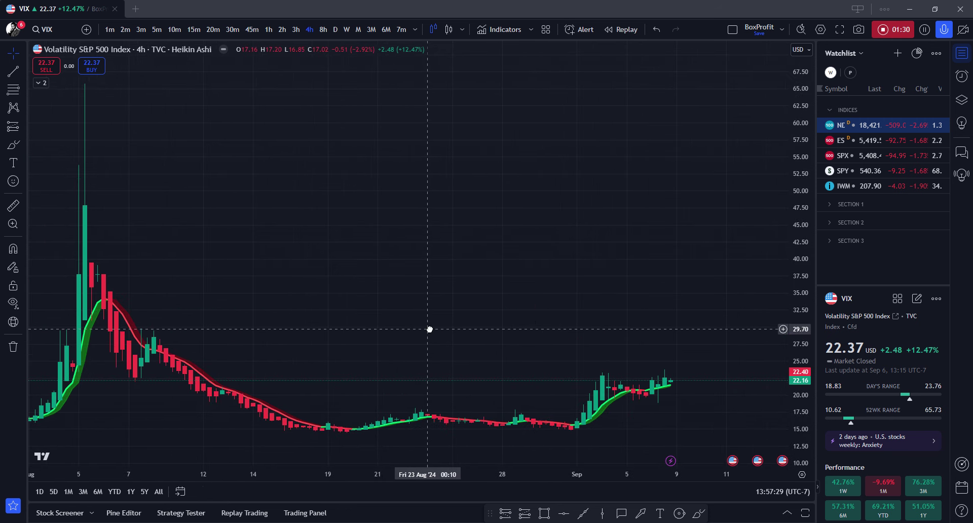
scroll(368, 335, "up", 3)
left_click_drag(368, 336, 474, 332)
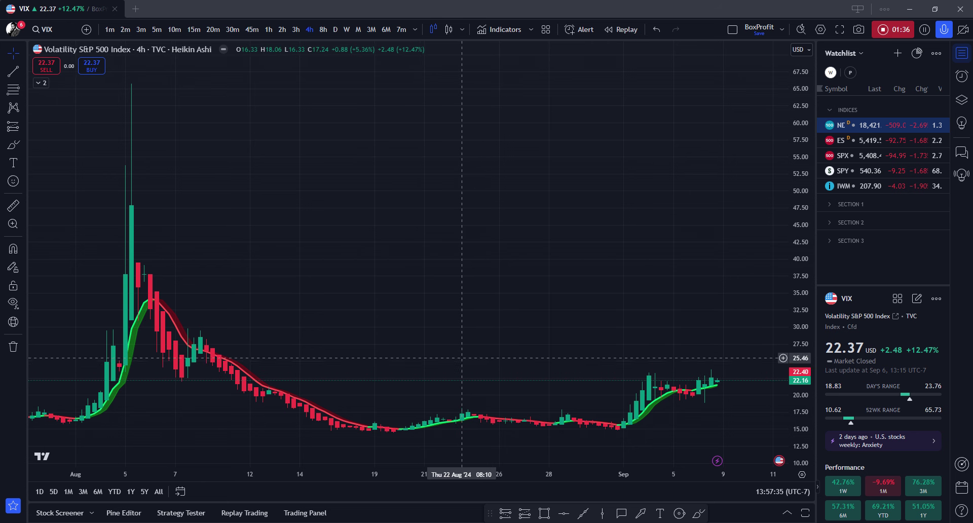
scroll(466, 355, "down", 1)
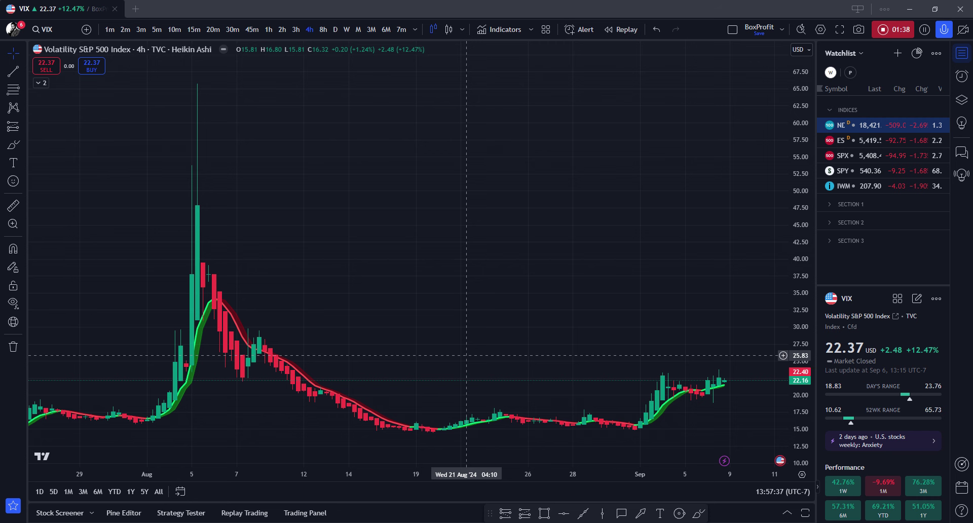
left_click_drag(433, 358, 374, 373)
scroll(385, 356, "left", 5)
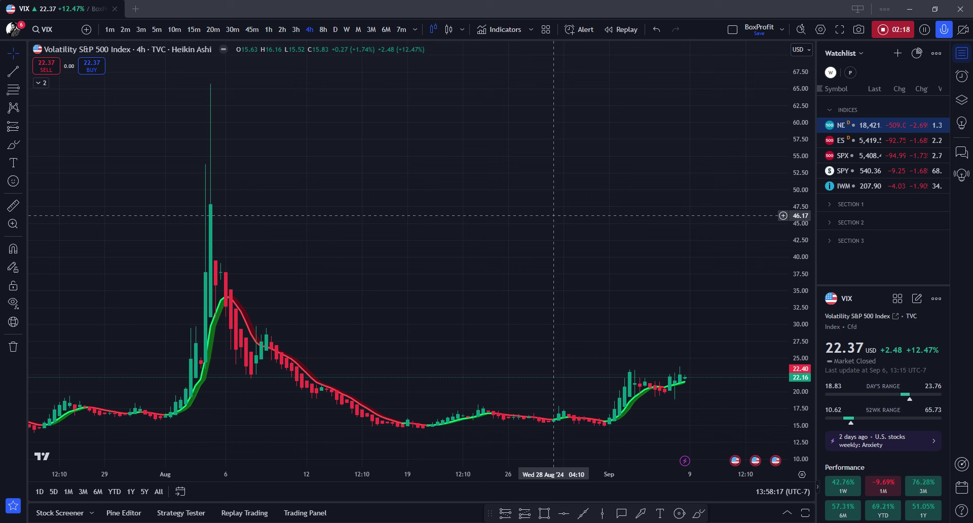
Draw two horizontal lines on the chart at about 17.32 and 10.84, bracketing the low-volatility range of May to July.
scroll(235, 343, "down", 3)
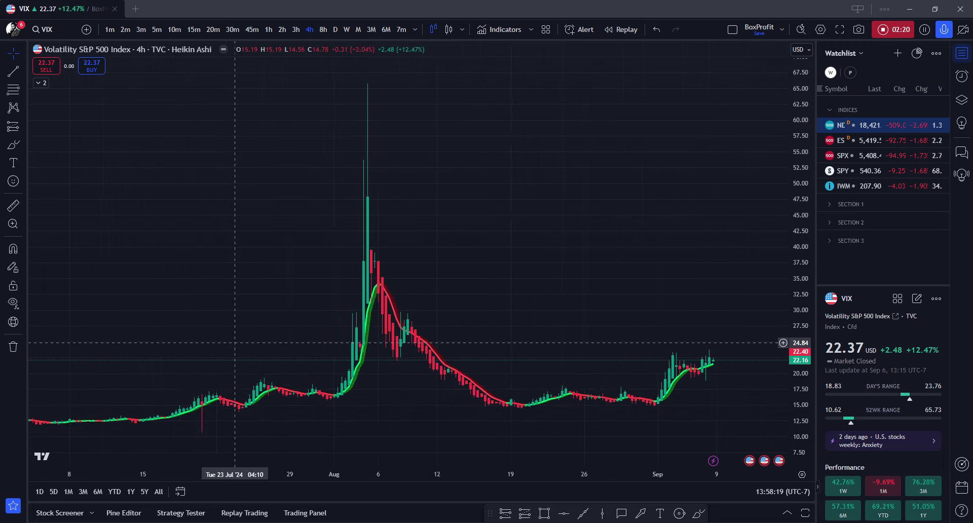
scroll(235, 343, "down", 2)
left_click_drag(226, 343, 528, 265)
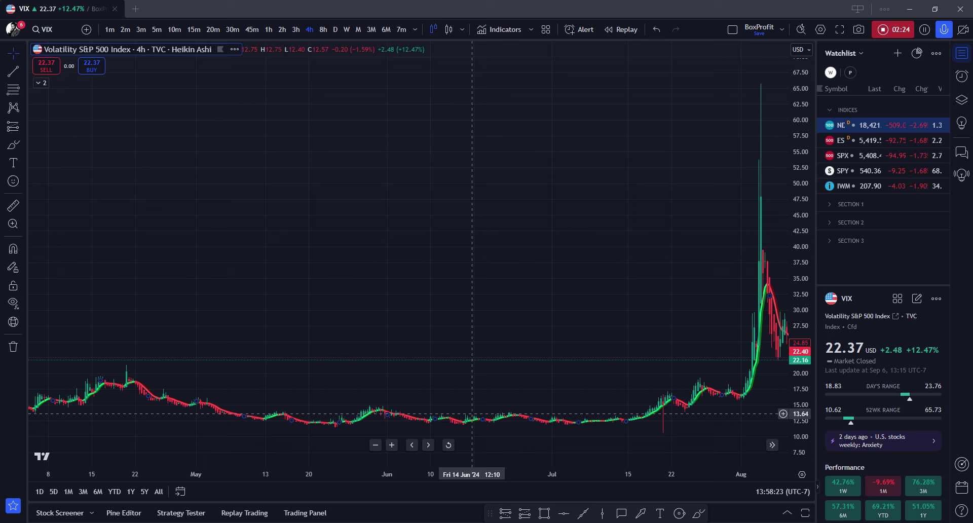
scroll(453, 418, "up", 1)
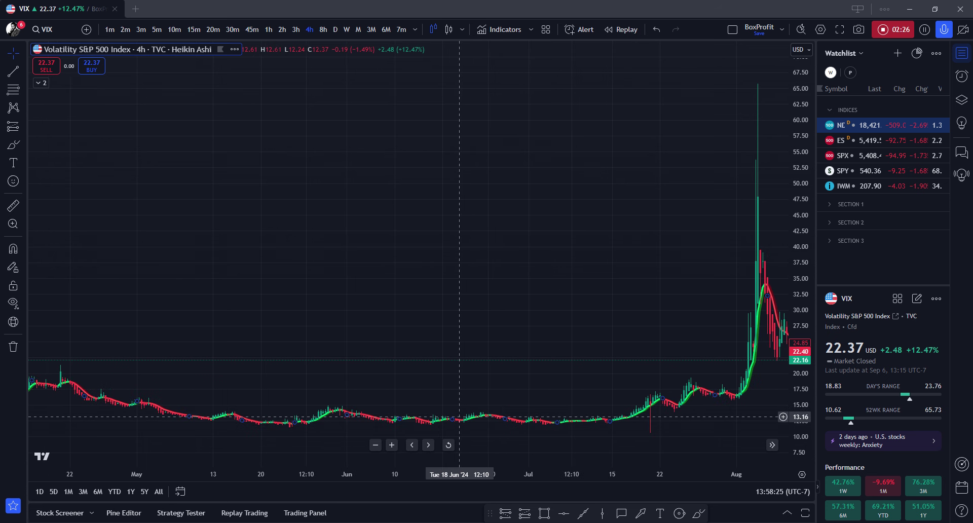
left_click_drag(307, 429, 314, 378)
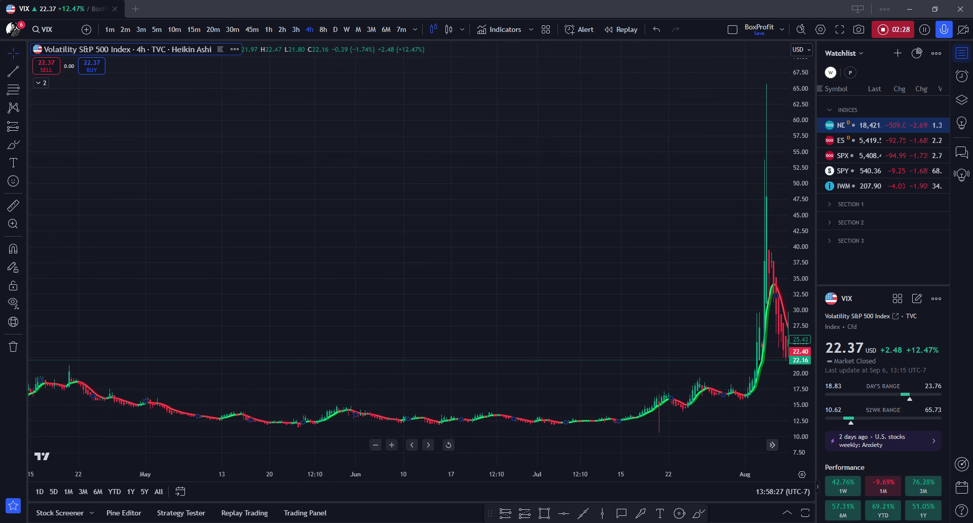
left_click(563, 513)
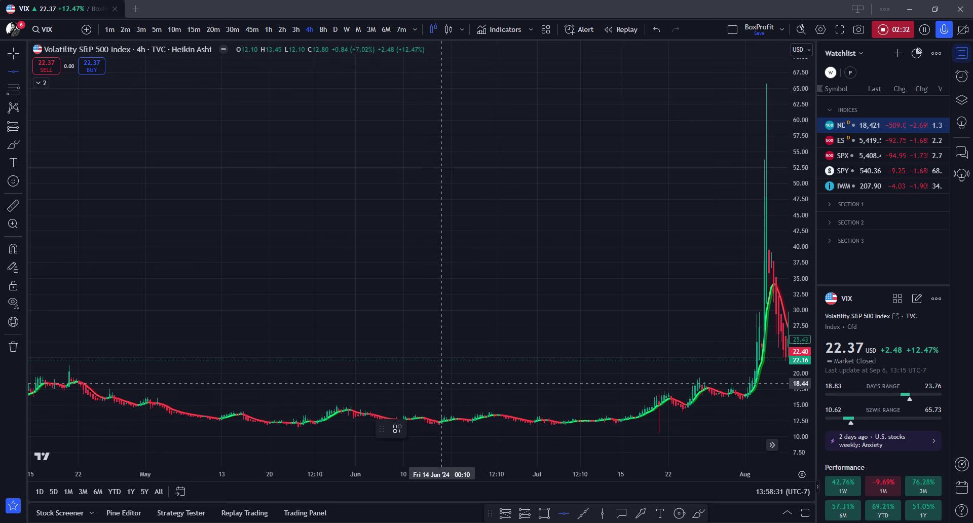
left_click(437, 390)
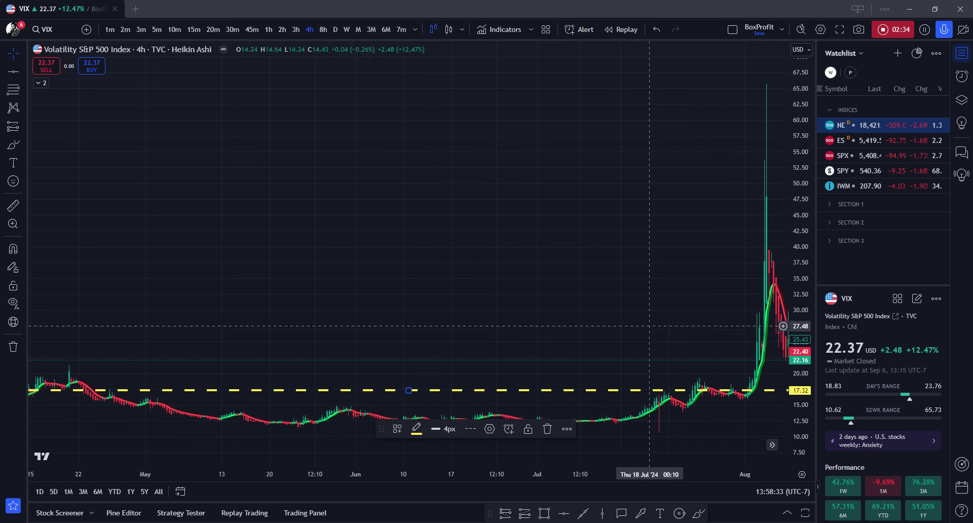
left_click(566, 350)
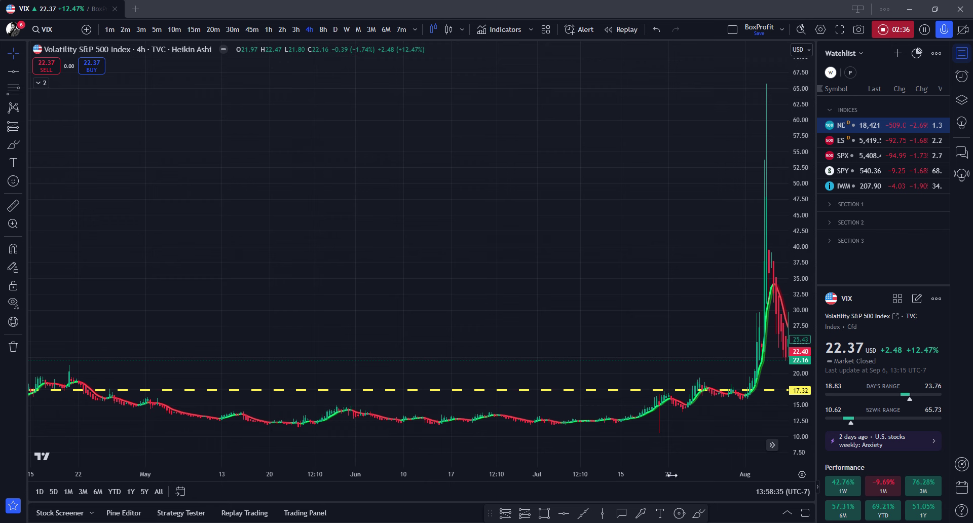
left_click(566, 516)
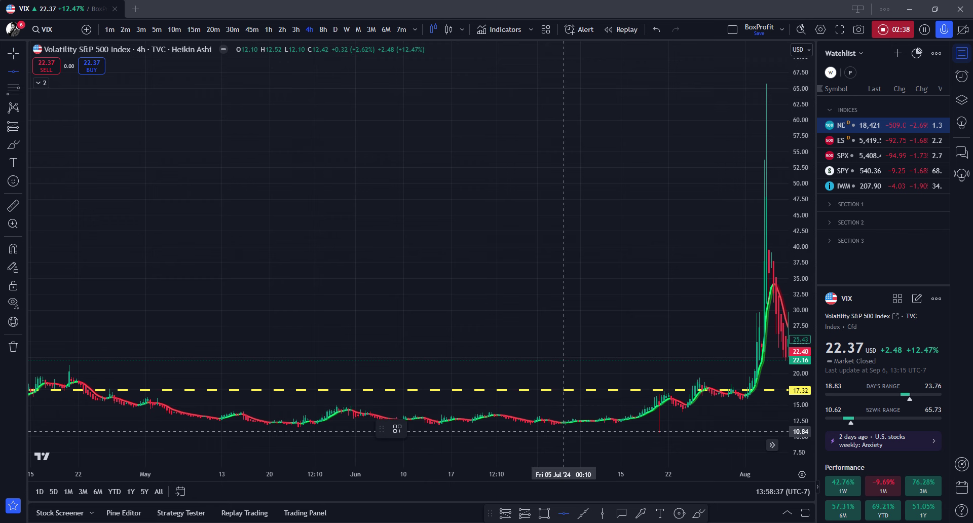
left_click(564, 431)
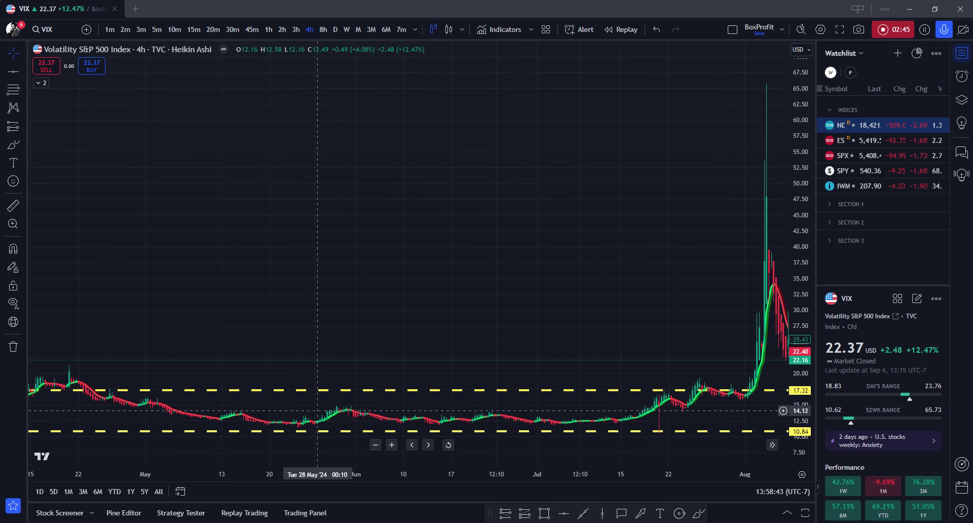
Change the colour of the upper horizontal line at 17.32 to red.
left_click(332, 393)
left_click(415, 429)
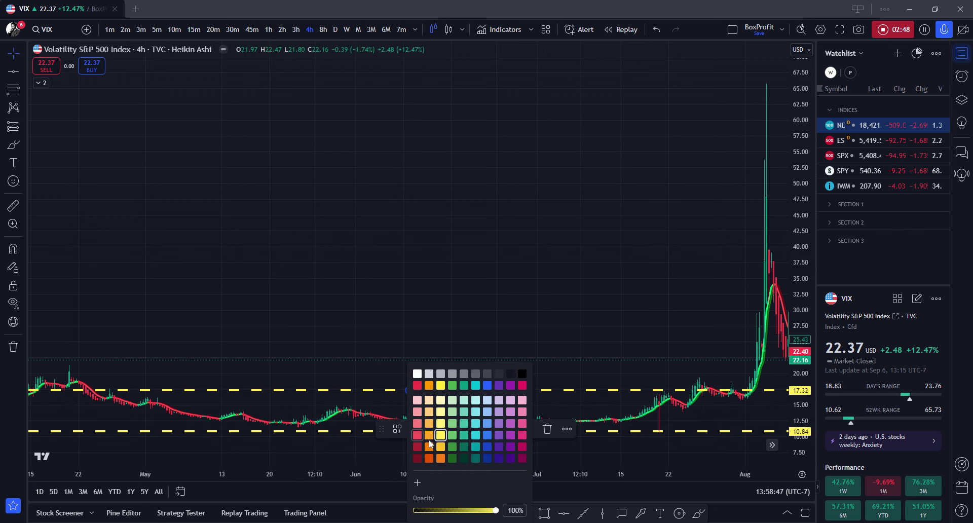
left_click(417, 385)
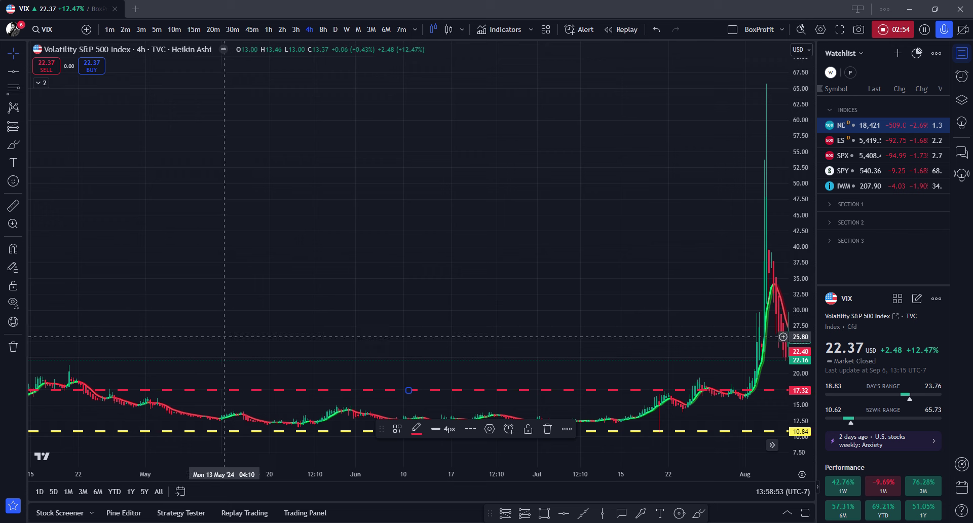
left_click(205, 337)
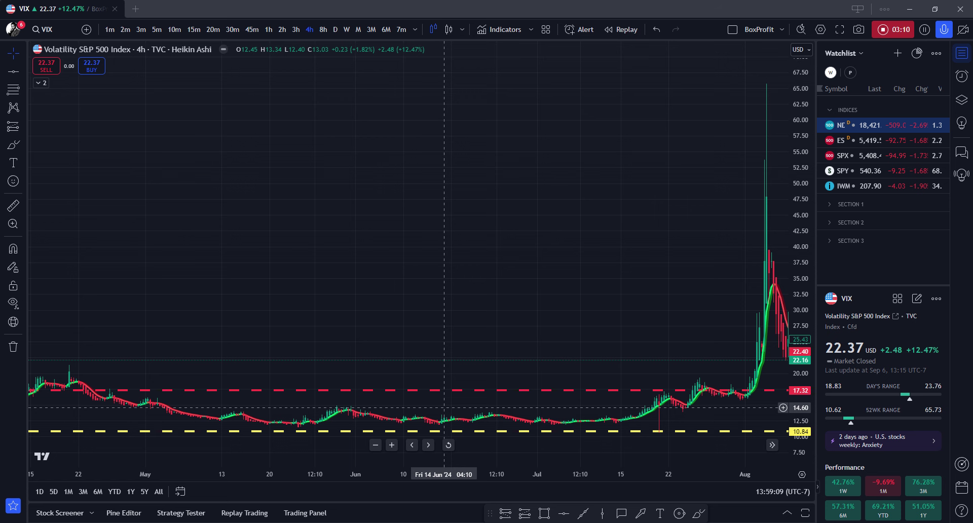
Examine VIX price action from August to early September relative to the red and yellow horizontal levels.
left_click_drag(444, 408, 98, 369)
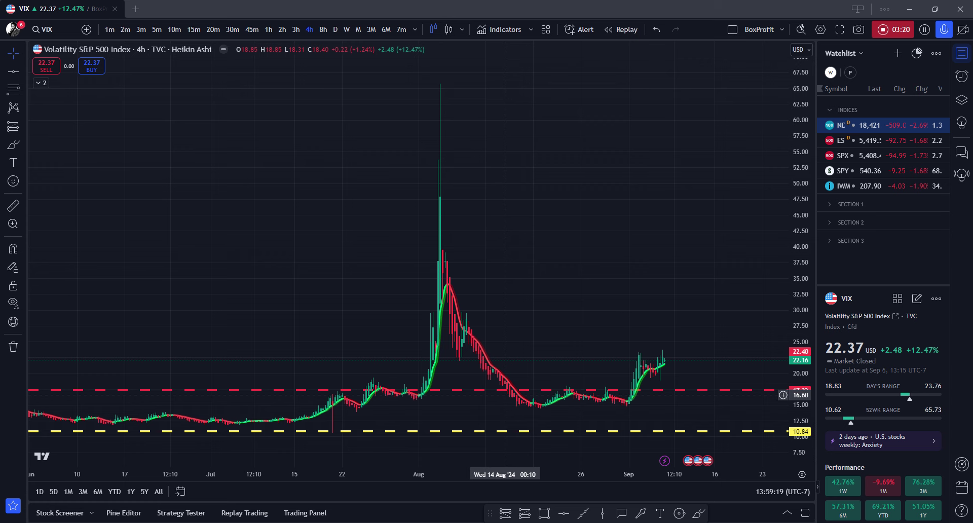
left_click_drag(596, 415, 319, 417)
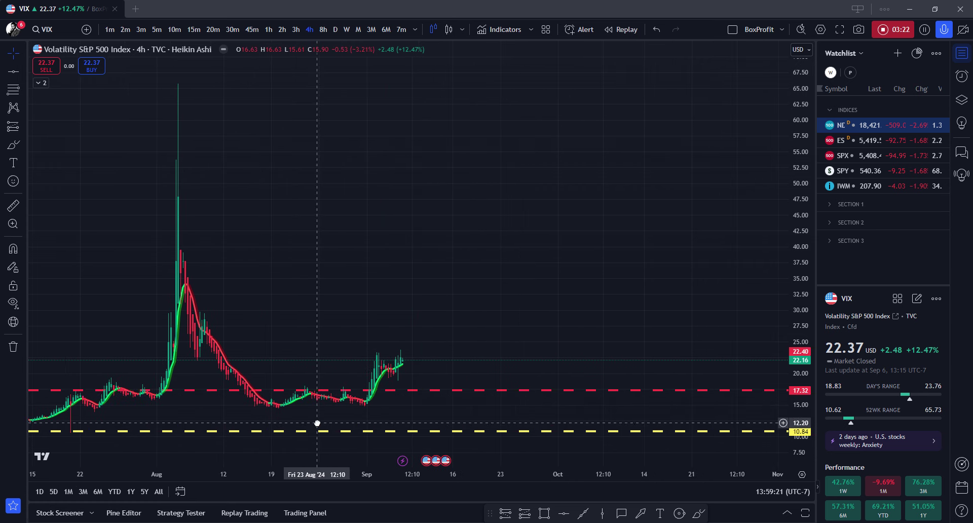
scroll(322, 391, "up", 4)
scroll(321, 391, "down", 3)
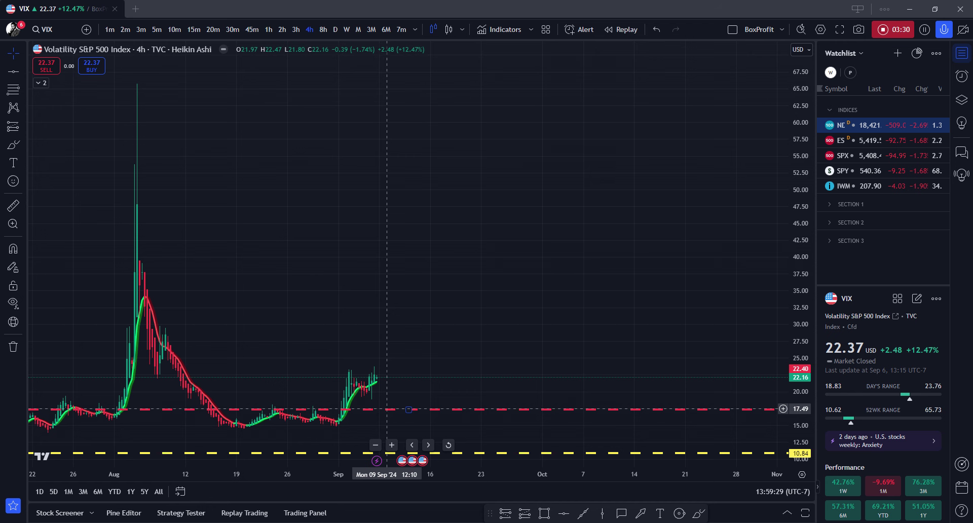
scroll(378, 403, "up", 1)
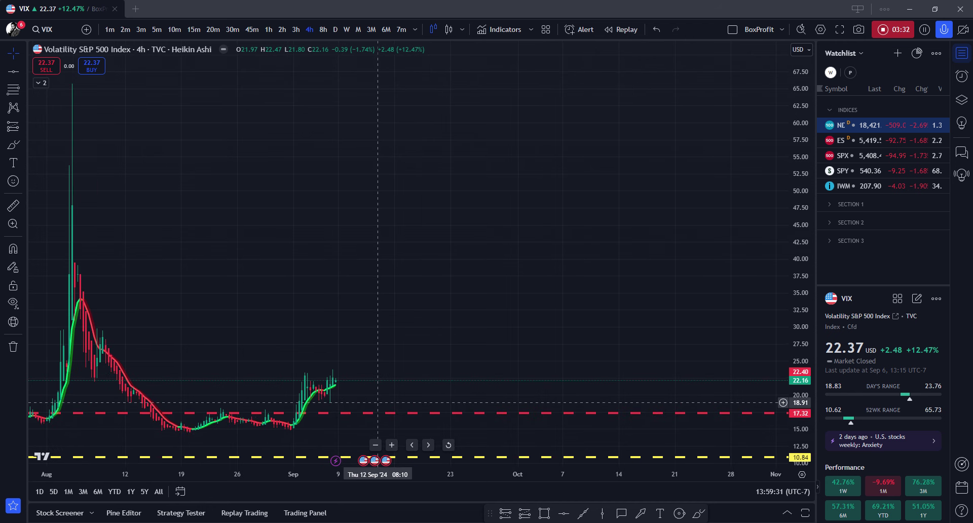
left_click_drag(806, 403, 806, 421)
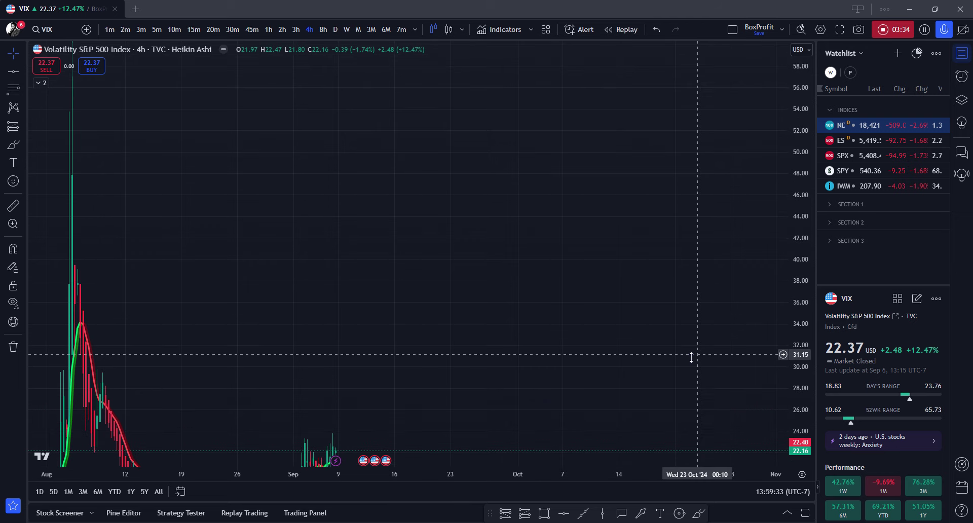
scroll(635, 122, "up", 1)
left_click_drag(278, 141, 470, 230)
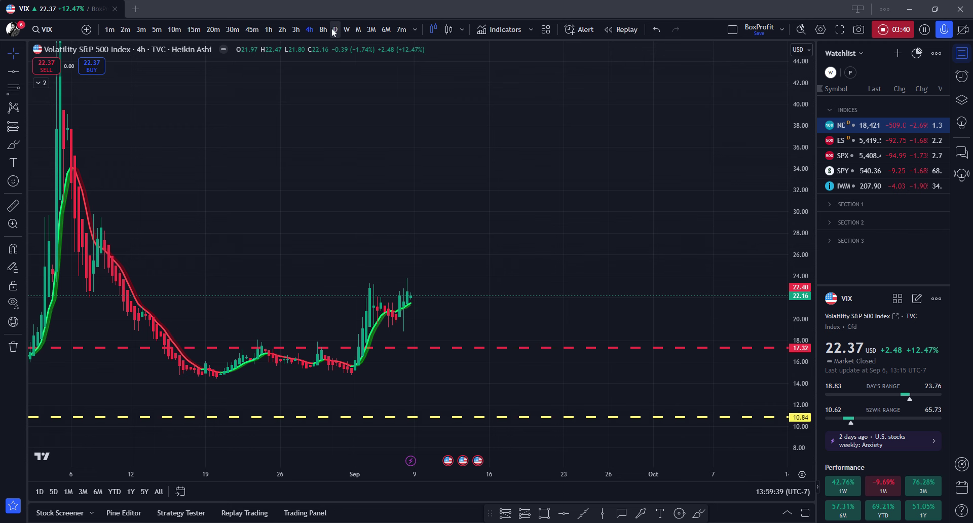
scroll(311, 232, "up", 3)
scroll(311, 232, "left", 2)
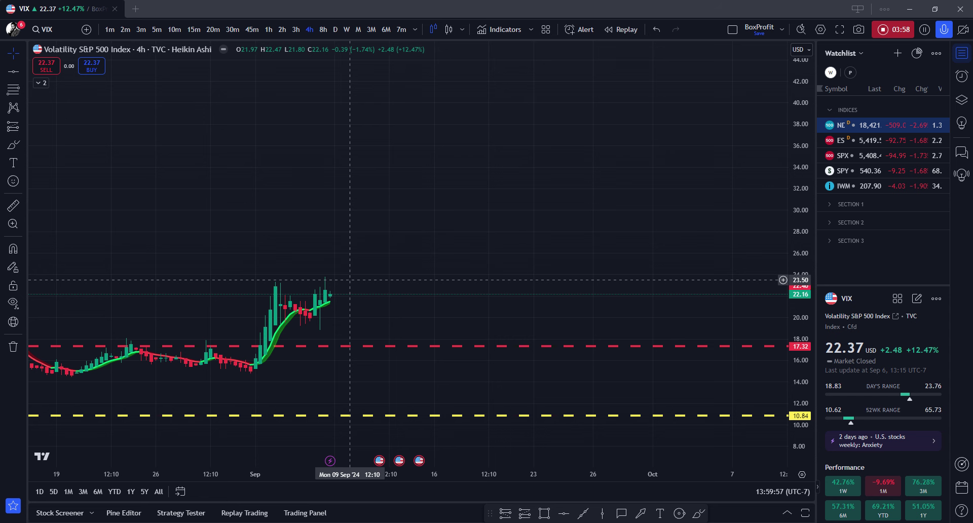
left_click_drag(349, 280, 256, 314)
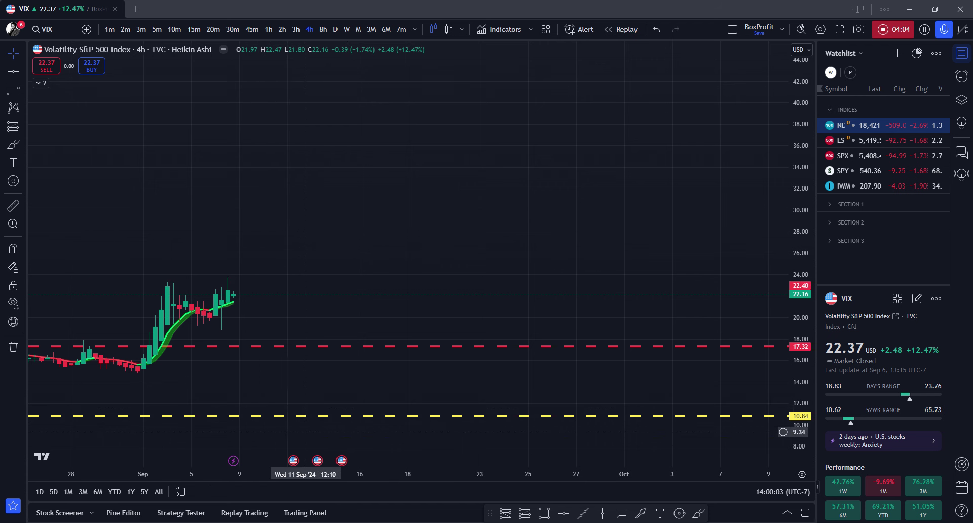
Activate the Brush tool and enable staying in drawing mode for repeated strokes on the VIX chart.
scroll(248, 299, "right", 5)
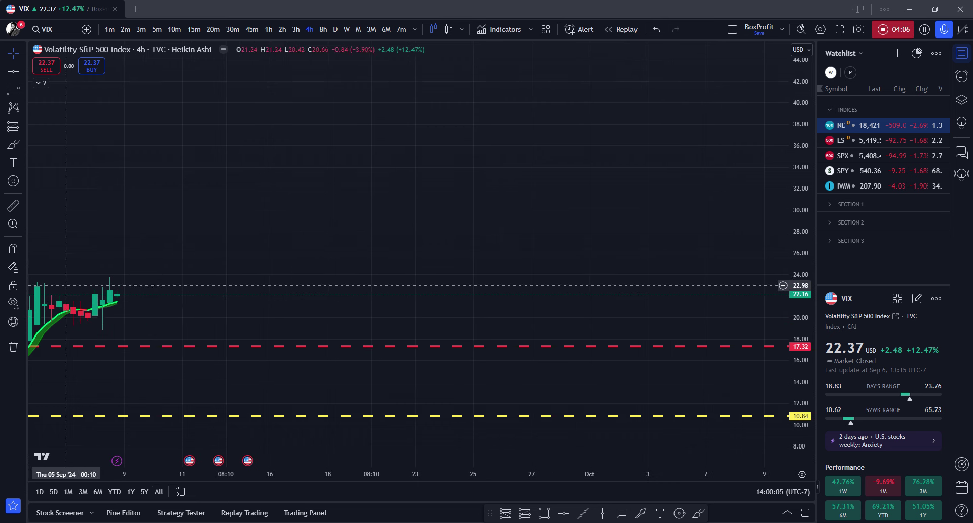
left_click_drag(148, 293, 333, 284)
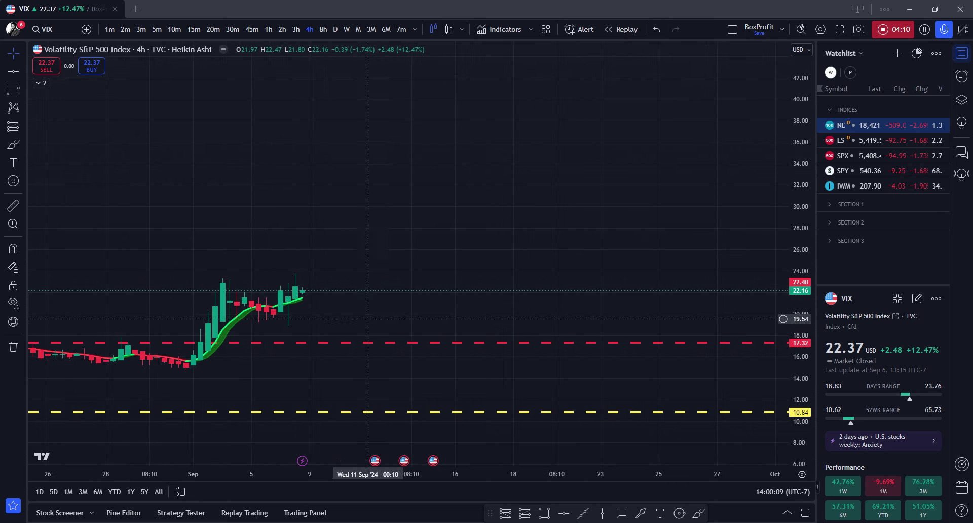
left_click(700, 513)
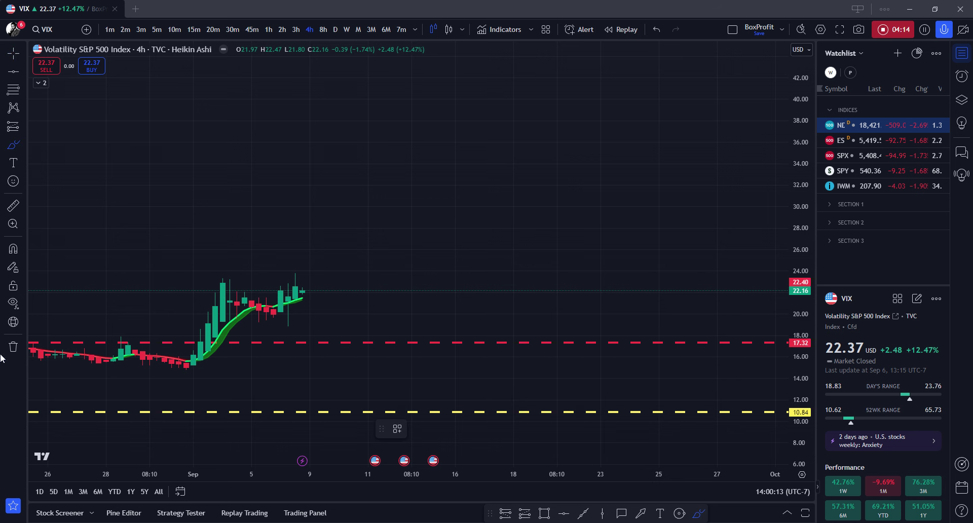
left_click(13, 267)
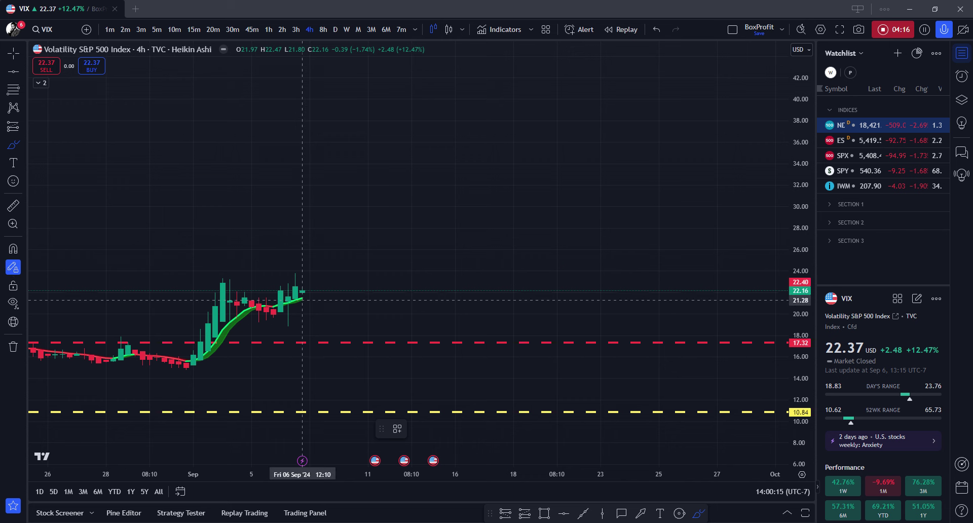
Circle the latest 6 September candles around the 22 level with the Brush and undo the strokes.
left_click(295, 274)
left_click_drag(295, 275, 300, 303)
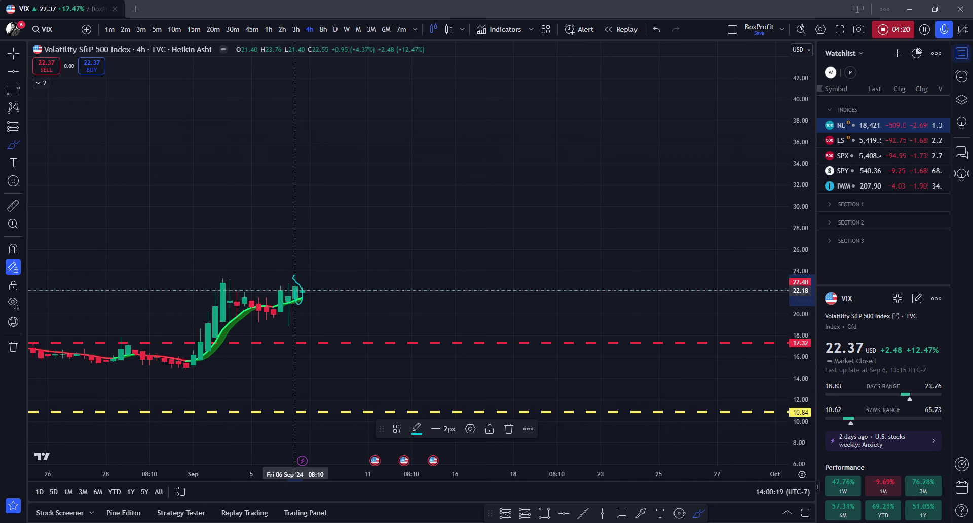
left_click(296, 291)
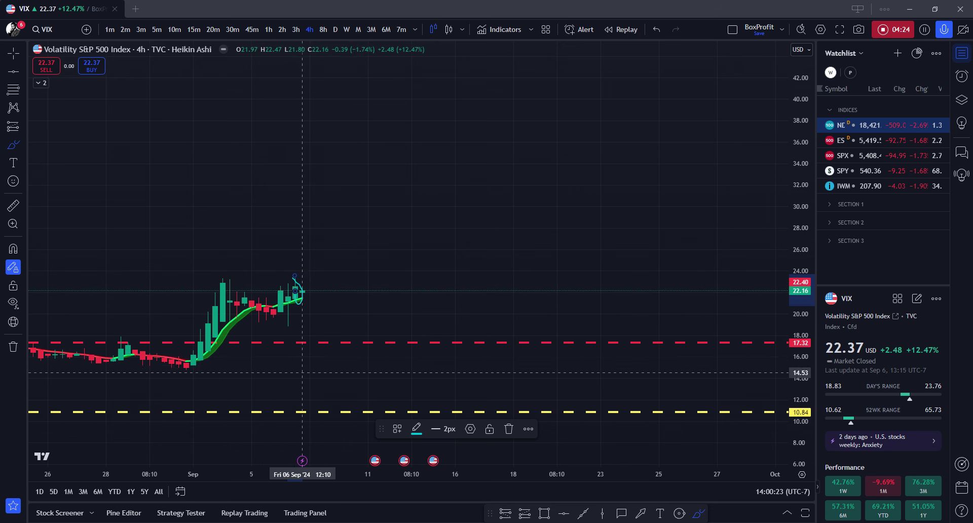
key("ctrl+z")
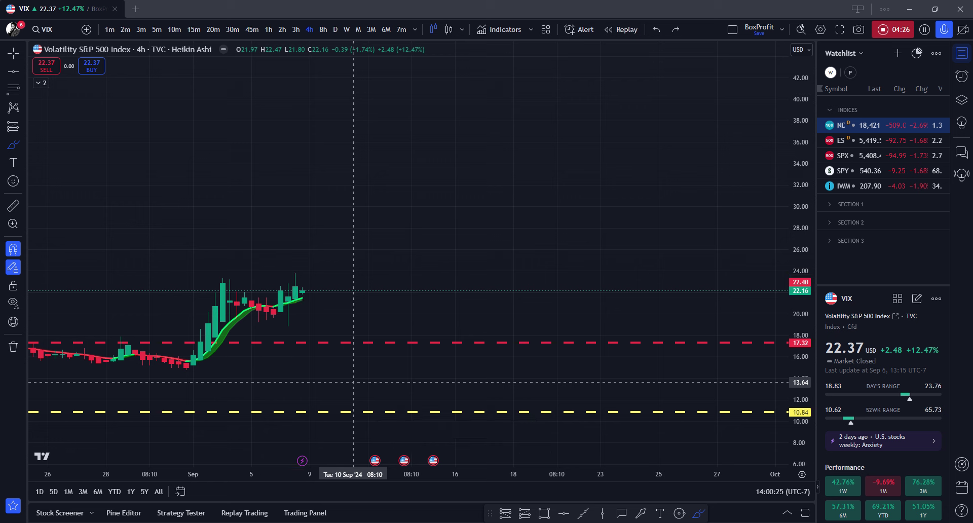
scroll(316, 316, "up", 2)
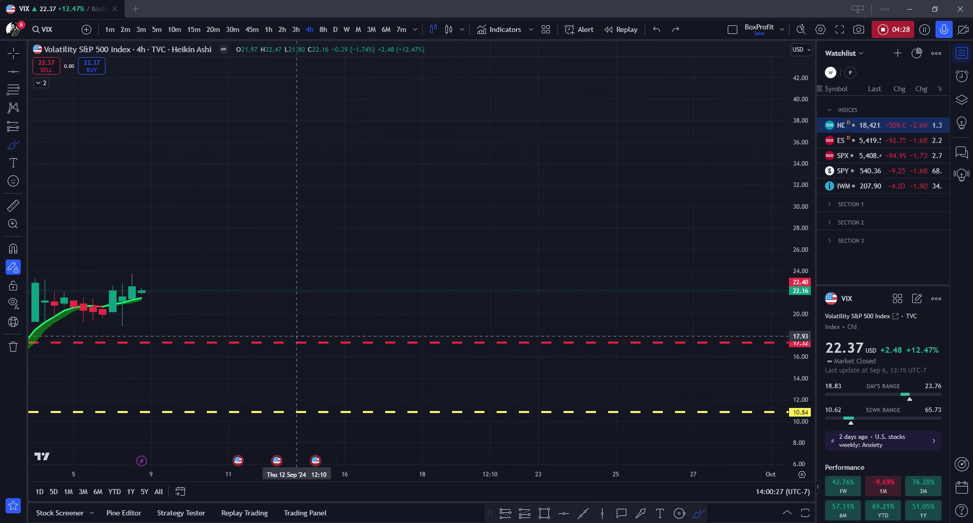
mouse_move(141, 269)
left_mouse_down()
mouse_move(130, 287)
mouse_move(141, 307)
mouse_move(140, 275)
left_mouse_up()
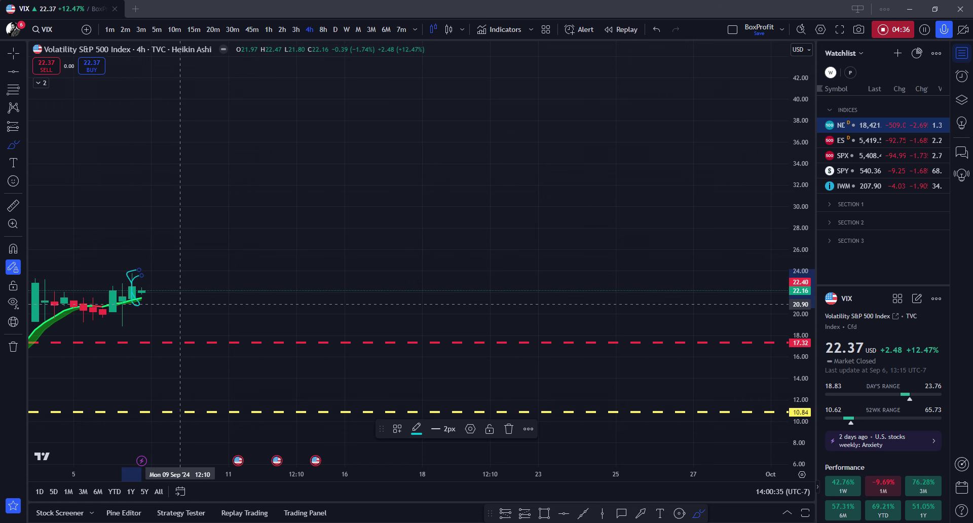
scroll(167, 314, "down", 2)
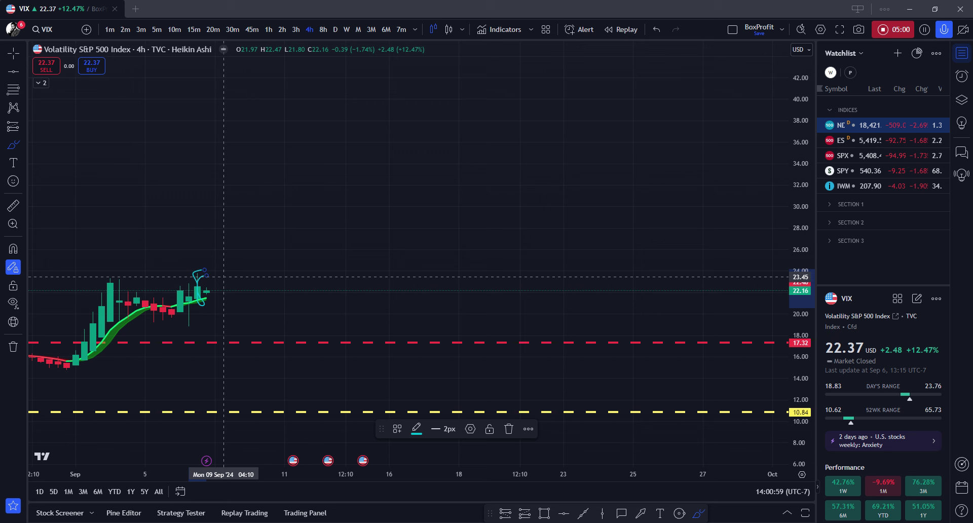
key("ctrl+z")
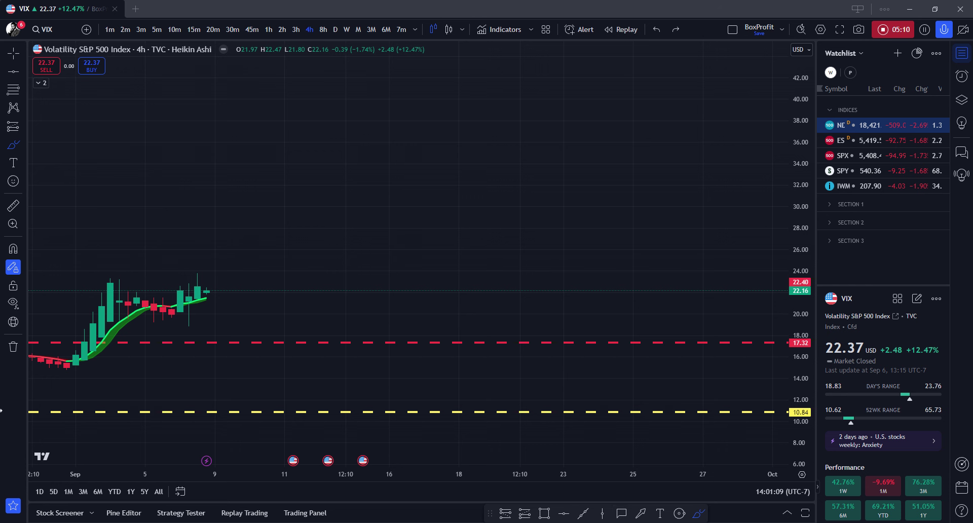
Outline the early-September rally, from about 14 up to 24, with a closed Brush loop and undo it.
left_click_drag(75, 321, 100, 275)
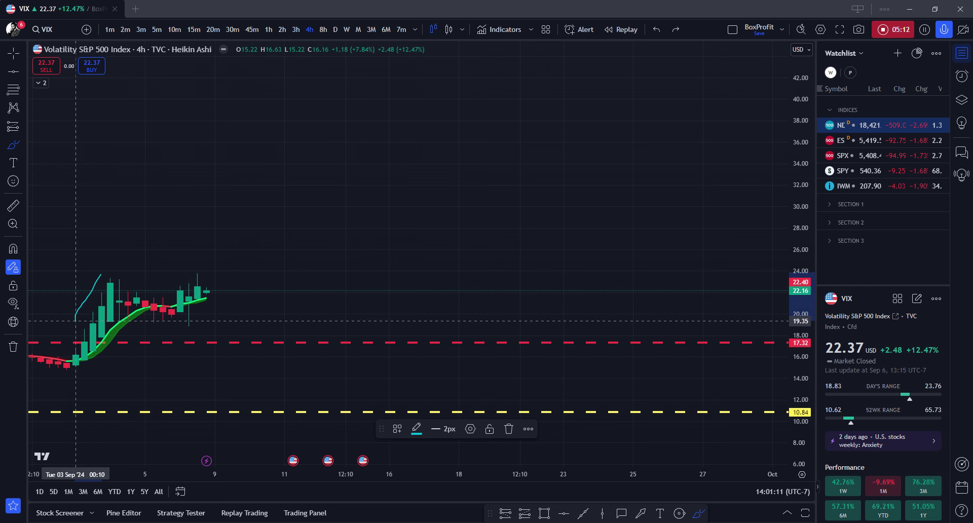
mouse_move(76, 320)
left_mouse_down()
mouse_move(75, 370)
mouse_move(92, 367)
mouse_move(110, 342)
mouse_move(119, 294)
mouse_move(101, 277)
left_mouse_up()
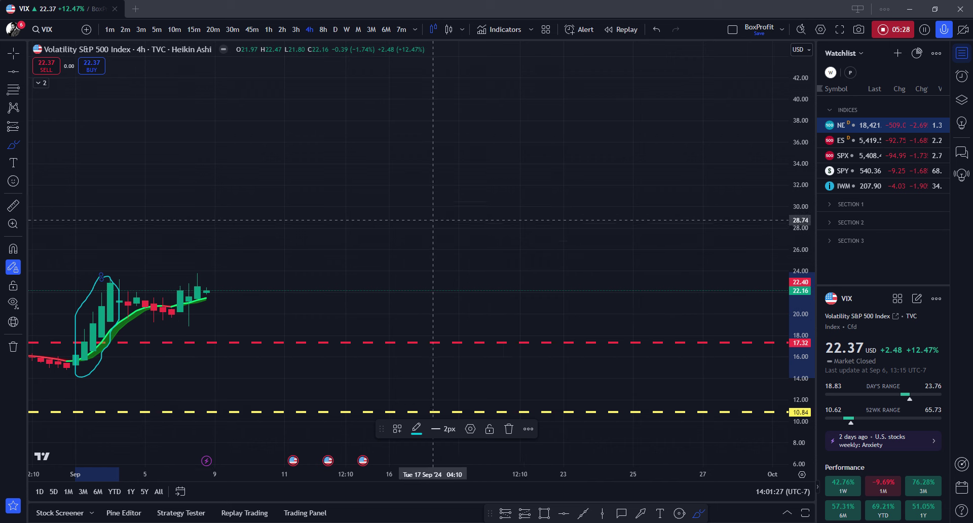
key("ctrl+z")
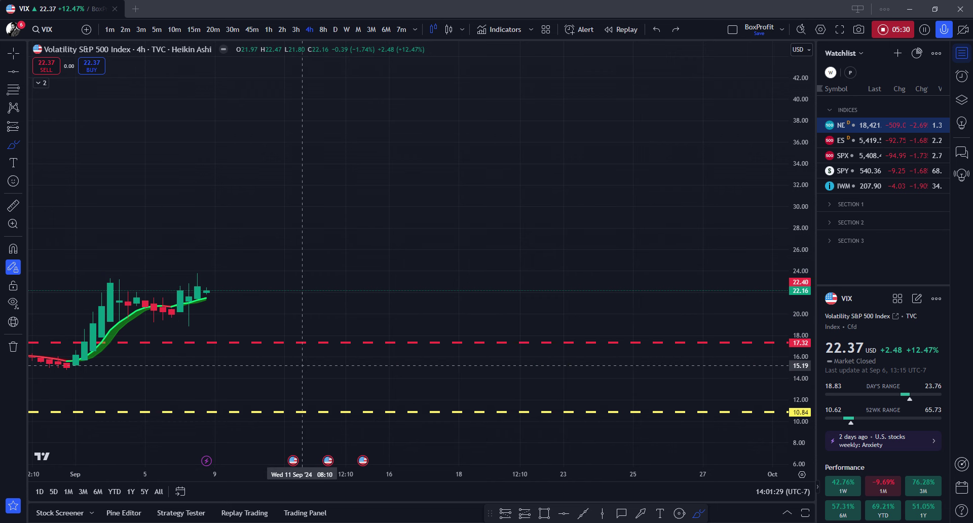
Circle the pullback candles just after the early-September peak and the small candles around the 30 August low with the Brush.
mouse_move(128, 275)
left_mouse_down()
mouse_move(109, 318)
mouse_move(146, 328)
mouse_move(127, 271)
left_mouse_up()
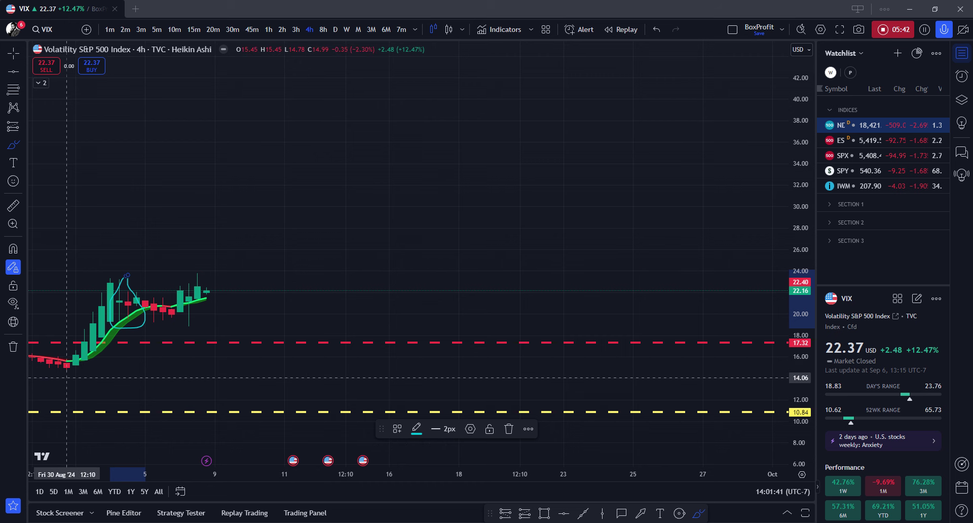
left_click_drag(68, 379, 110, 382)
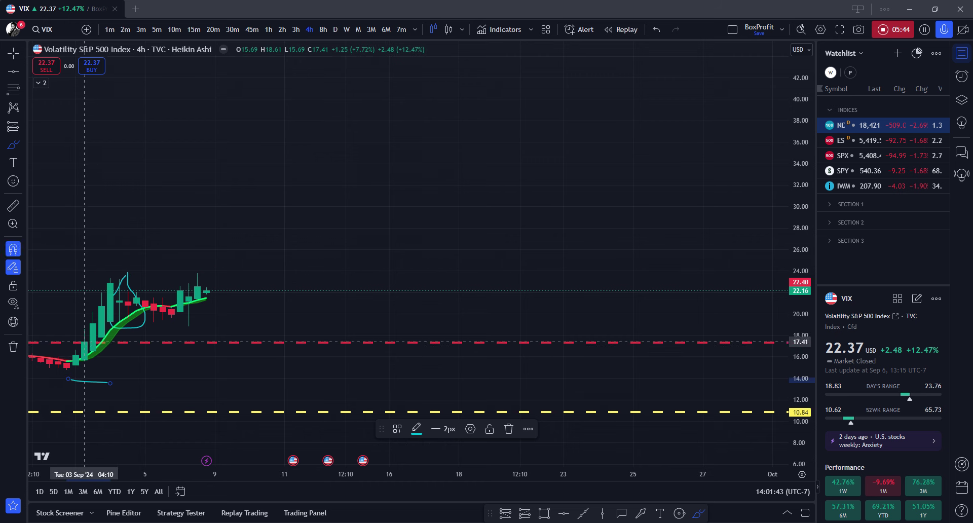
key("ctrl+z")
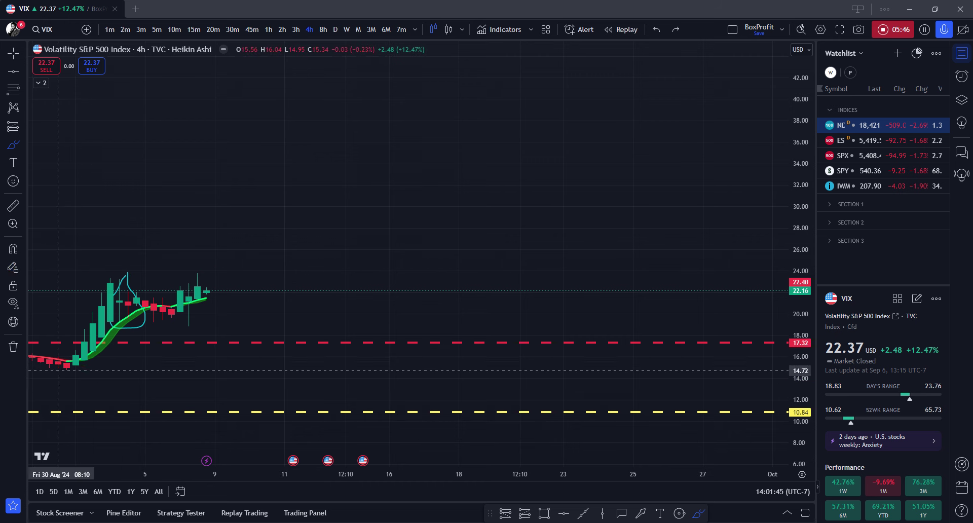
mouse_move(65, 357)
left_mouse_down()
mouse_move(51, 368)
mouse_move(66, 355)
left_mouse_up()
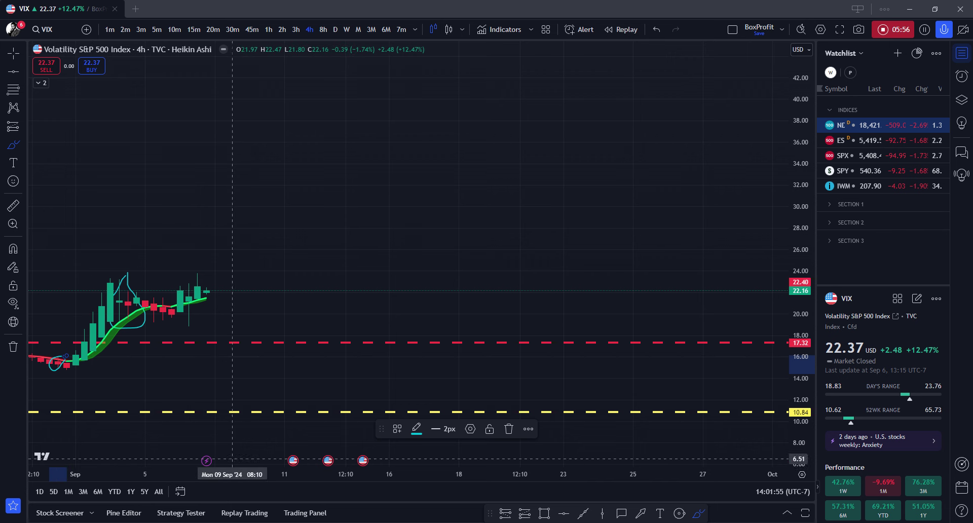
Remove all four drawings from the chart and undo the stray Brush marks made after that.
left_click(12, 346)
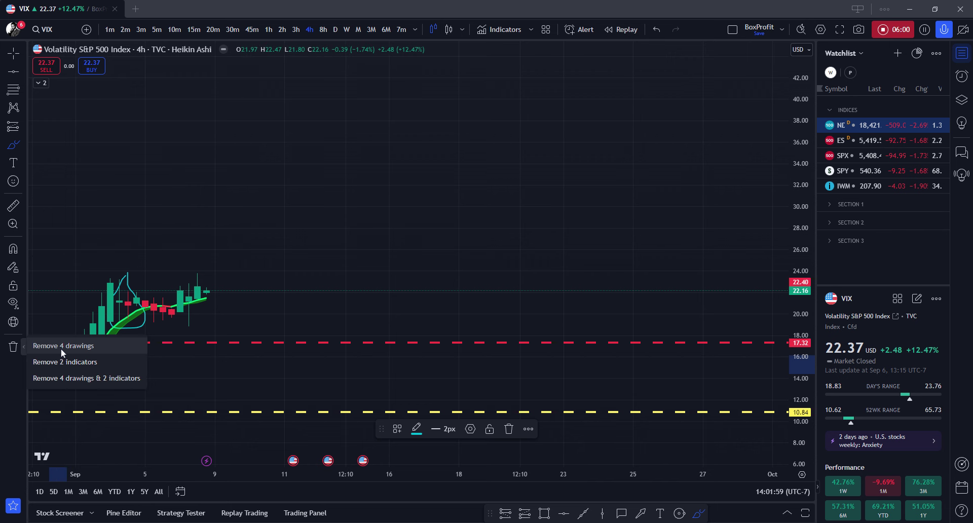
left_click(61, 348)
scroll(320, 251, "left", 3)
scroll(316, 250, "right", 5)
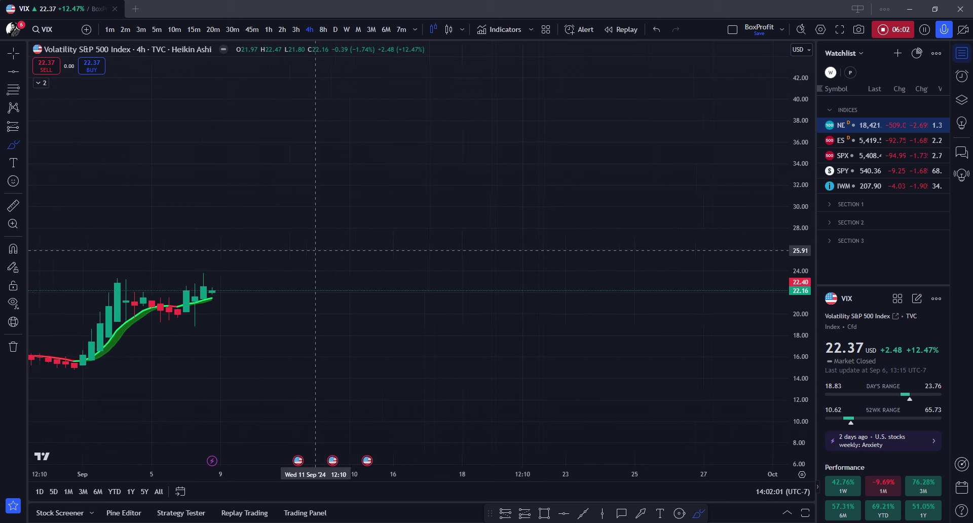
scroll(316, 250, "left", 4)
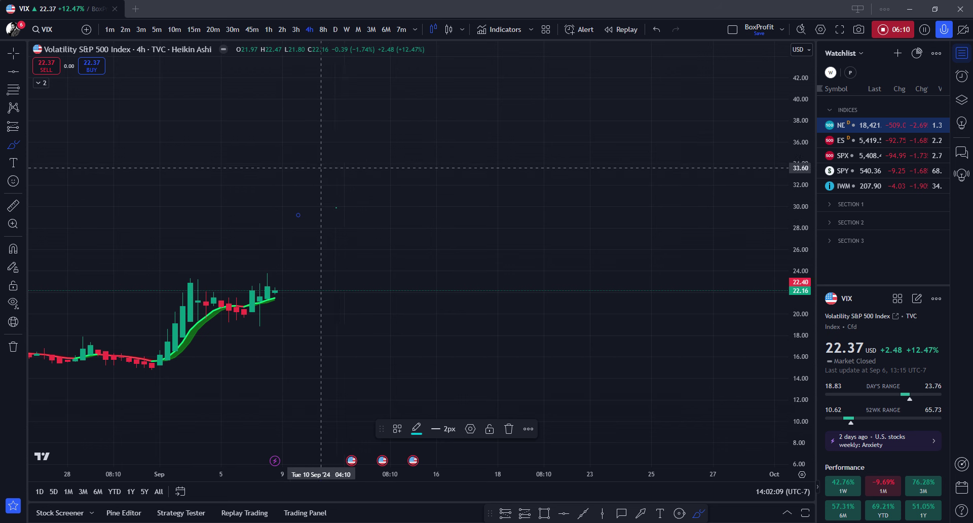
key("ctrl+z")
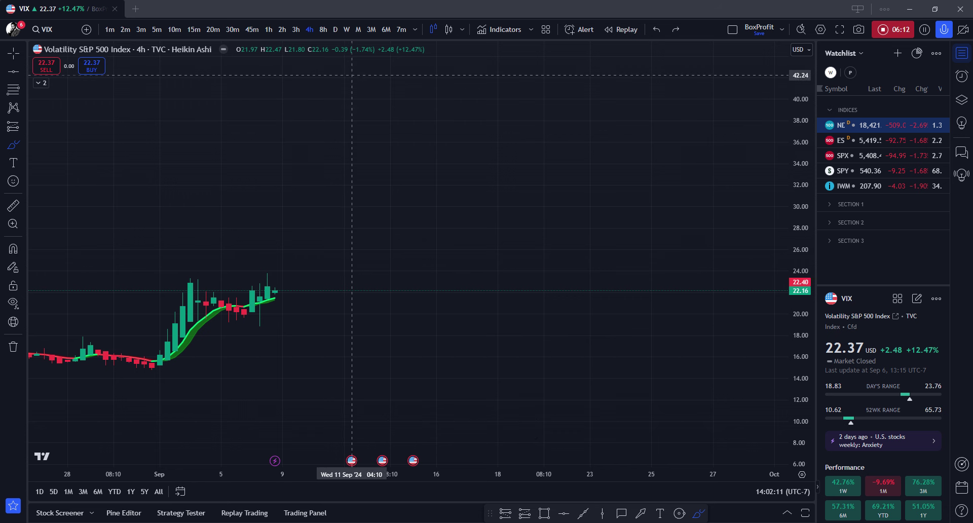
Switch to the daily timeframe and sketch a Brush path from the latest candle down to about 14 and back up to about 16.5.
left_click(334, 35)
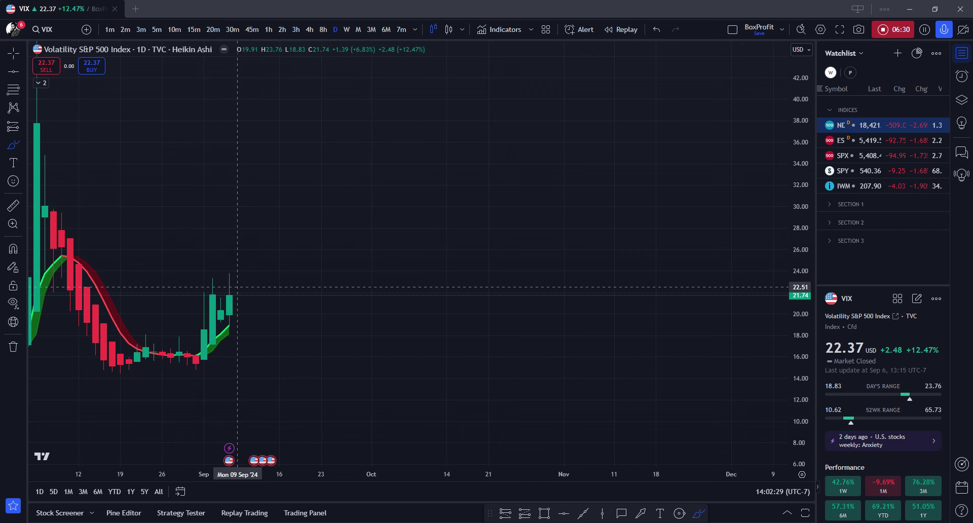
mouse_move(238, 287)
left_mouse_down()
mouse_move(262, 311)
mouse_move(287, 380)
mouse_move(313, 351)
left_mouse_up()
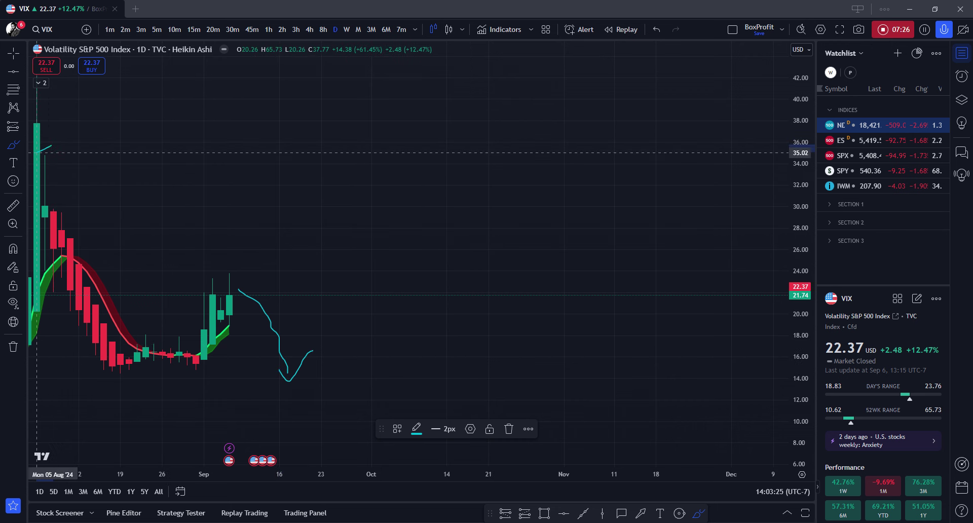
Outline the early-August drop and the mid-August decline of the daily VIX with Brush loops, undoing the small stray loops.
mouse_move(37, 150)
left_mouse_down()
mouse_move(38, 284)
mouse_move(57, 278)
mouse_move(52, 145)
left_mouse_up()
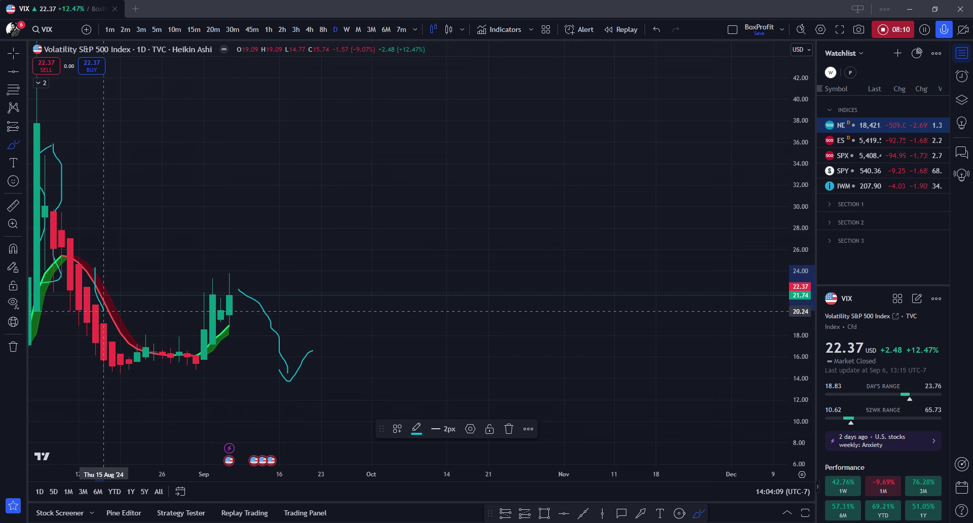
mouse_move(137, 337)
left_mouse_down()
mouse_move(95, 258)
mouse_move(95, 274)
left_mouse_up()
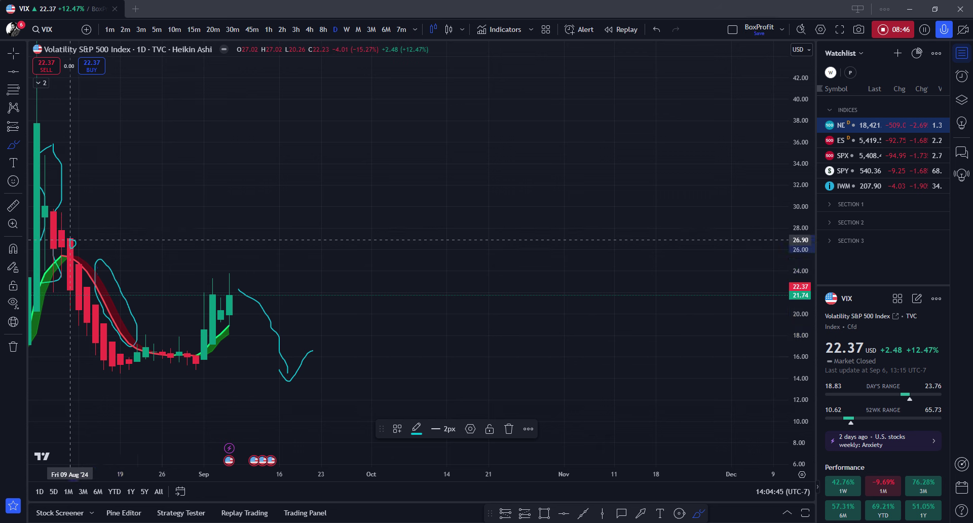
key("ctrl+z")
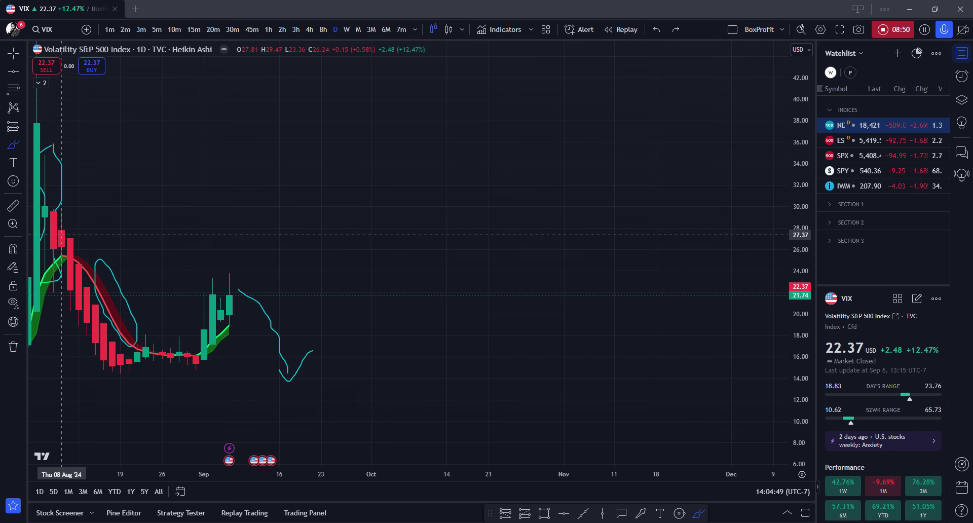
left_click_drag(71, 237, 78, 248)
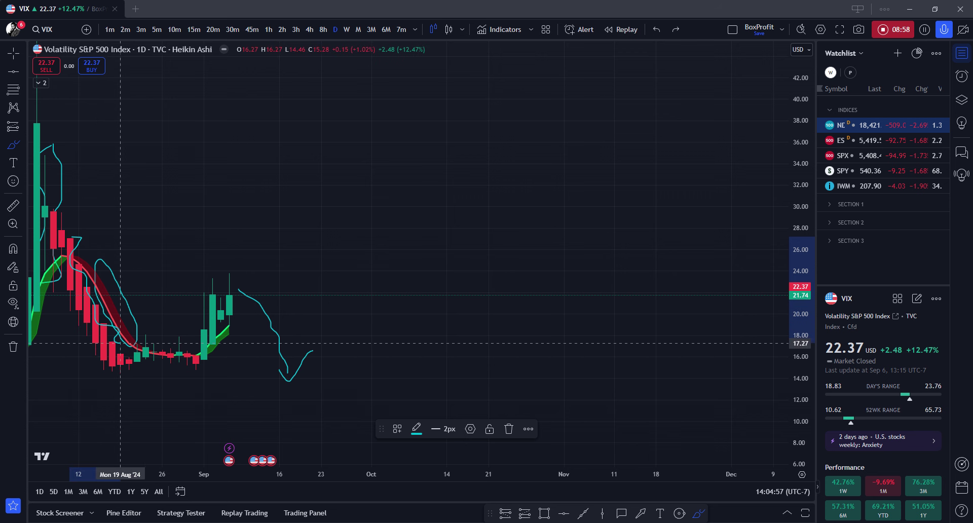
mouse_move(120, 343)
left_mouse_down()
mouse_move(126, 372)
mouse_move(136, 363)
mouse_move(129, 356)
left_mouse_up()
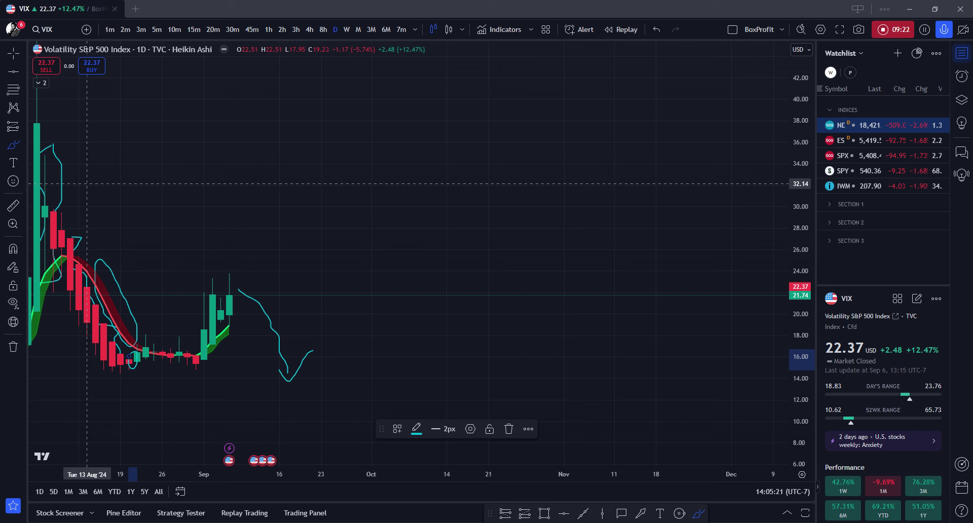
key("ctrl")
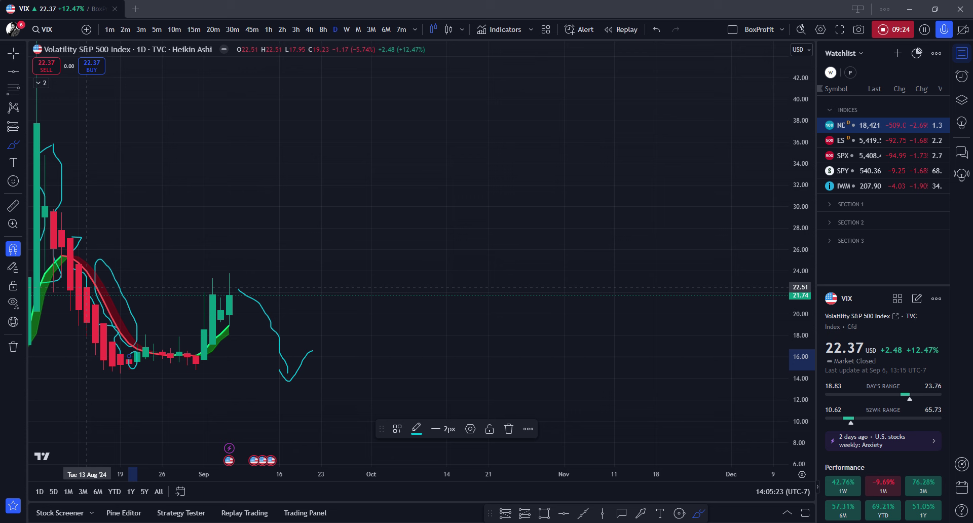
key("ctrl+z")
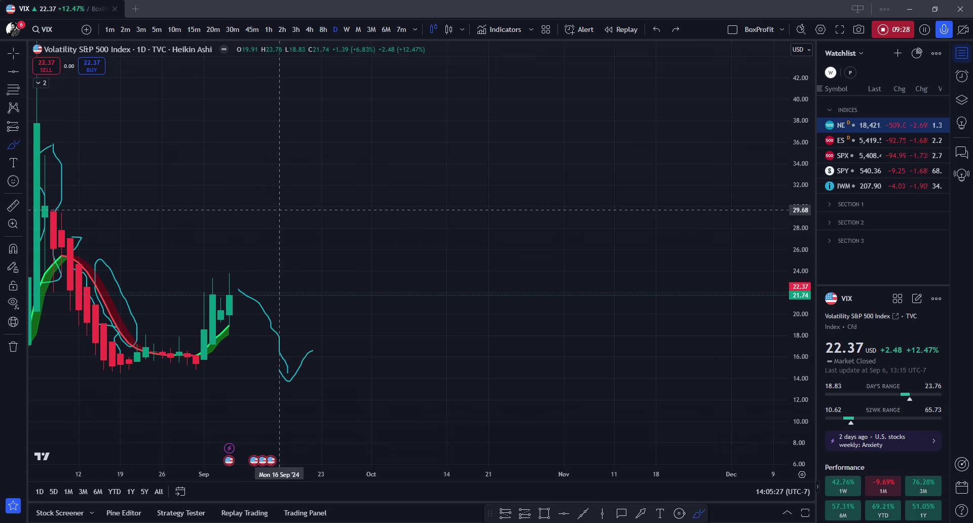
Load the NASDAQ chart for NVDA and try a Brush underline beneath the candles from 19 to 28 August.
type("NV")
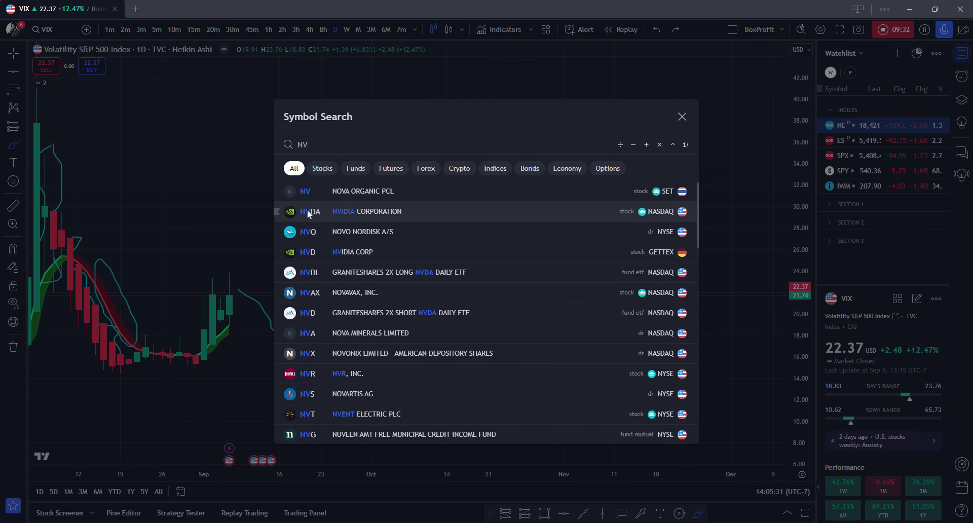
left_click(327, 209)
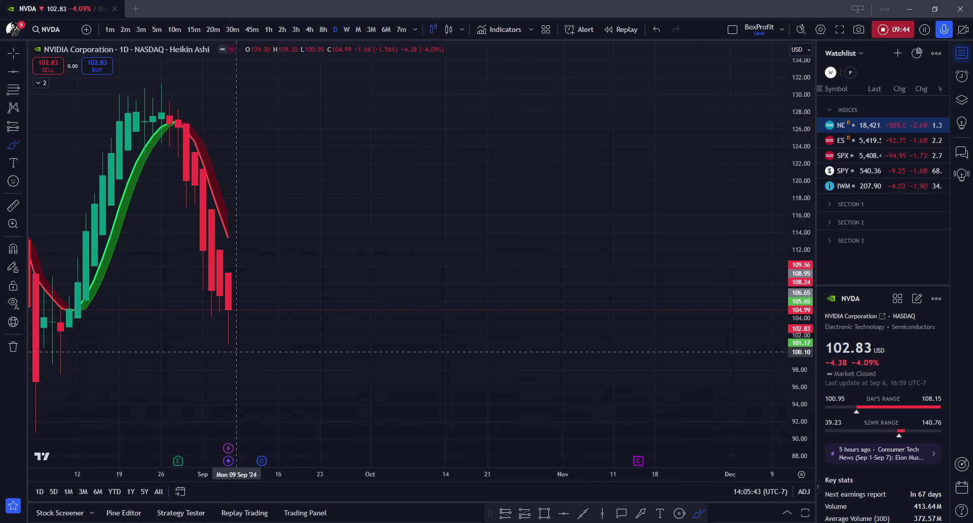
left_click_drag(120, 357, 178, 358)
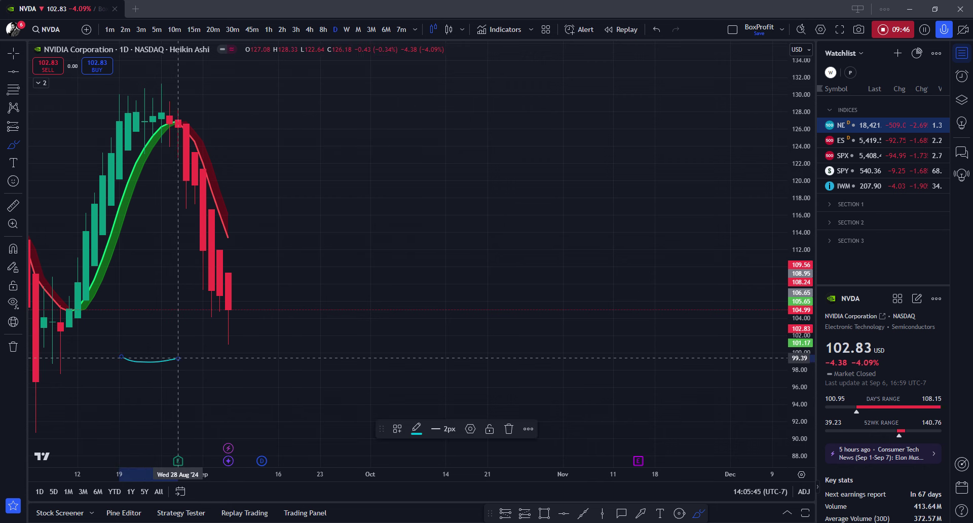
key("ctrl+z")
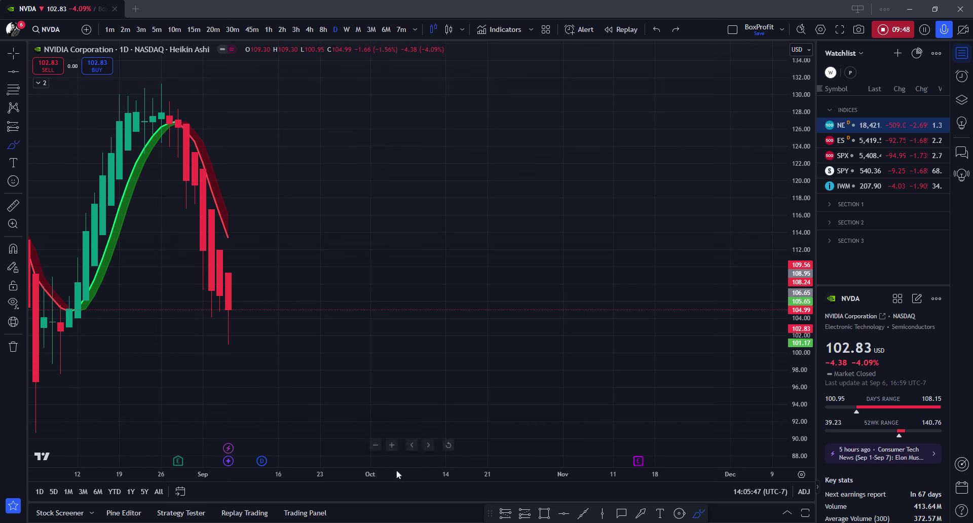
Circle the early-August consolidation on the NVDA chart, centred on 7 August at about 103.3 with its lower edge at about 101.
left_click(679, 513)
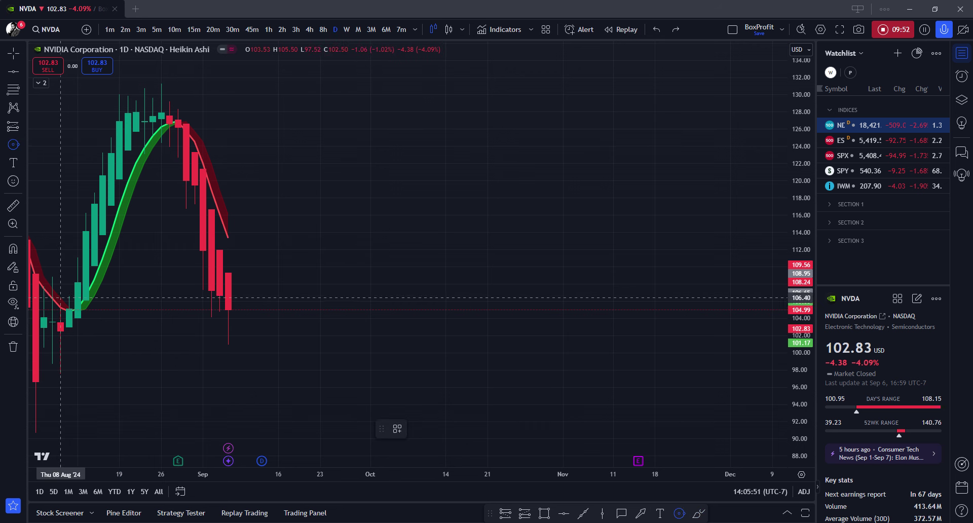
left_click(60, 297)
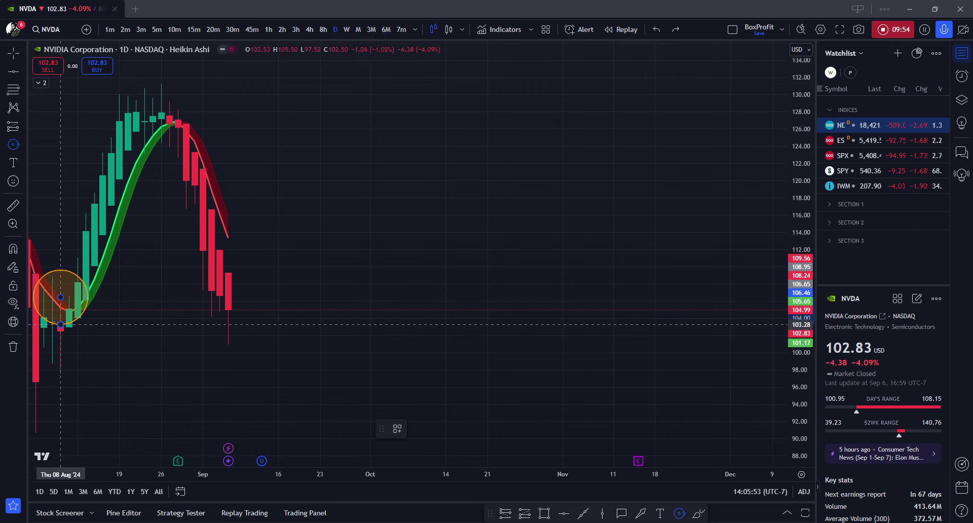
left_click(60, 324)
left_click_drag(58, 315, 50, 343)
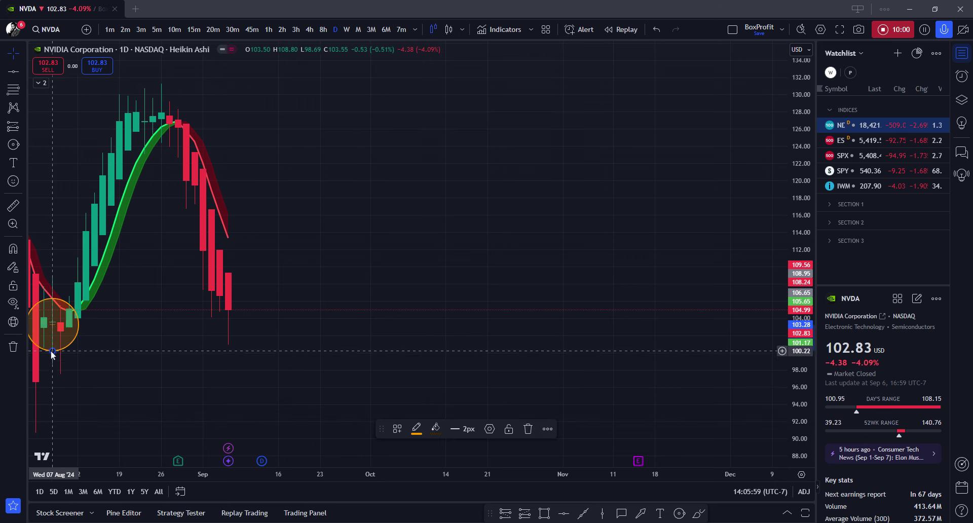
left_click_drag(52, 351, 49, 345)
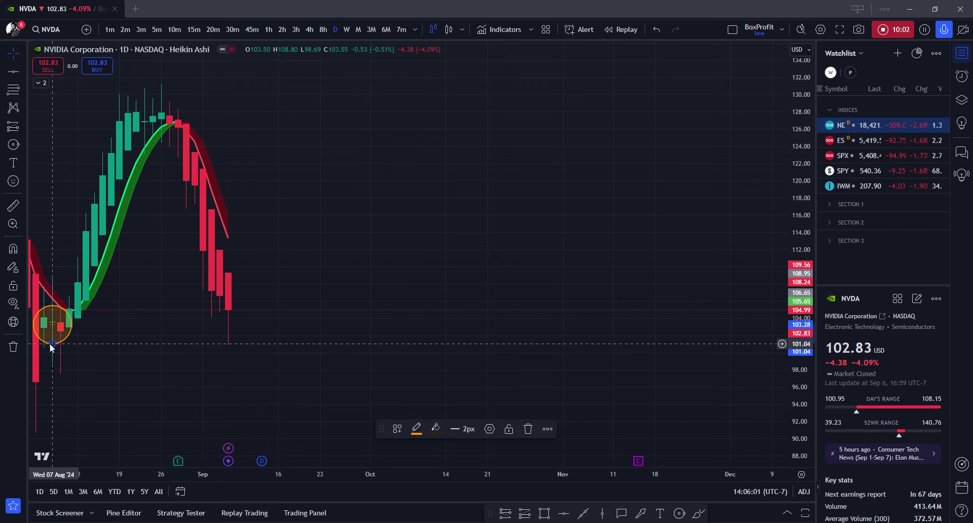
Draw a rectangle from 5 August to 8 November between about 90.67 and 96.62 as the lower price zone.
scroll(137, 361, "up", 2)
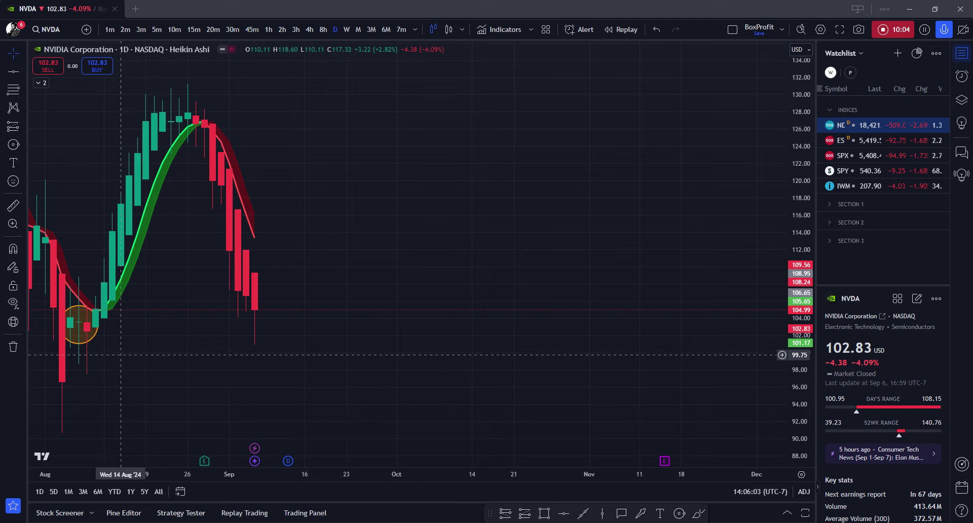
scroll(120, 361, "right", 3)
left_click_drag(109, 363, 204, 374)
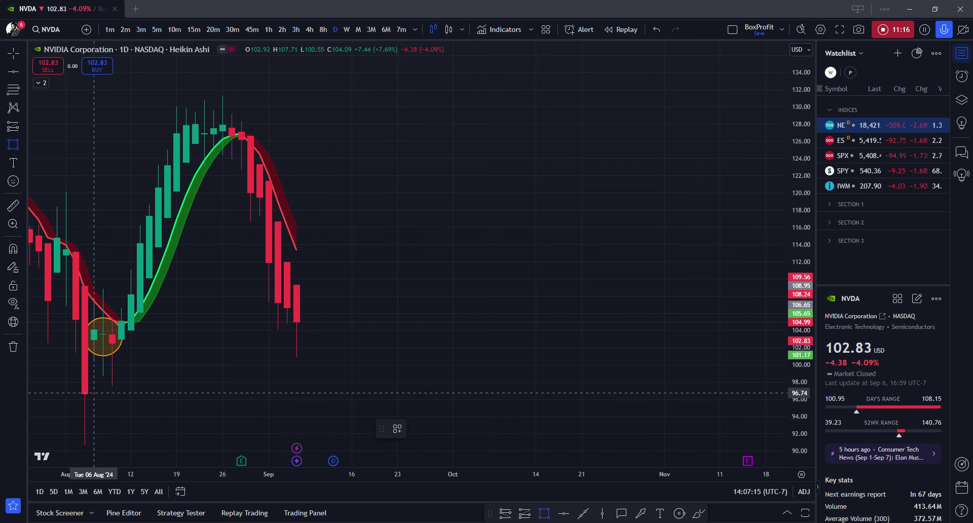
mouse_move(85, 393)
left_mouse_down()
mouse_move(97, 439)
mouse_move(110, 445)
mouse_move(363, 428)
mouse_move(707, 429)
left_mouse_up()
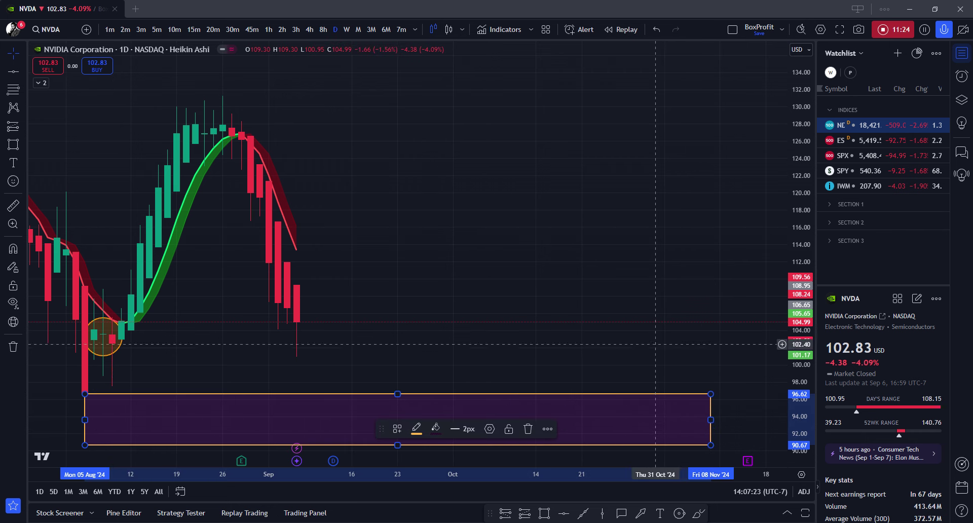
left_click(709, 345)
left_click_drag(644, 317, 639, 285)
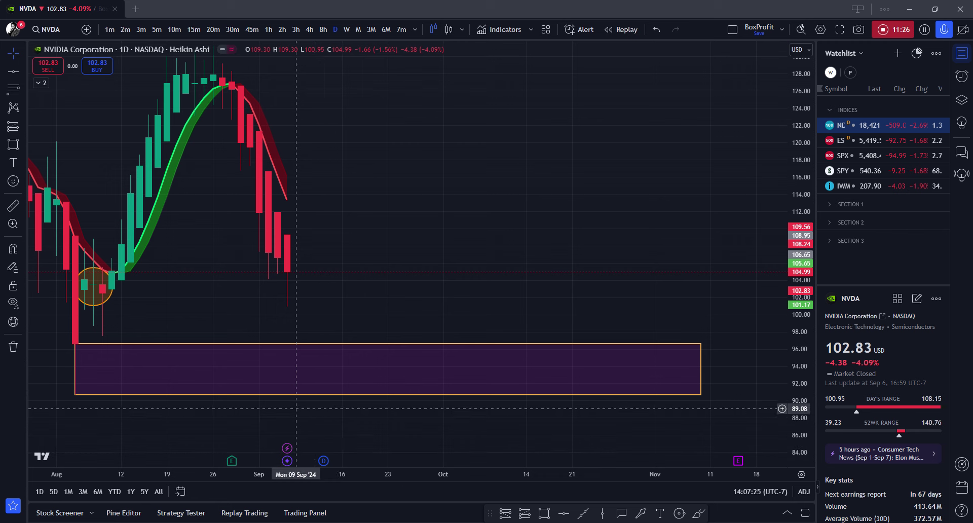
left_click_drag(462, 270, 469, 319)
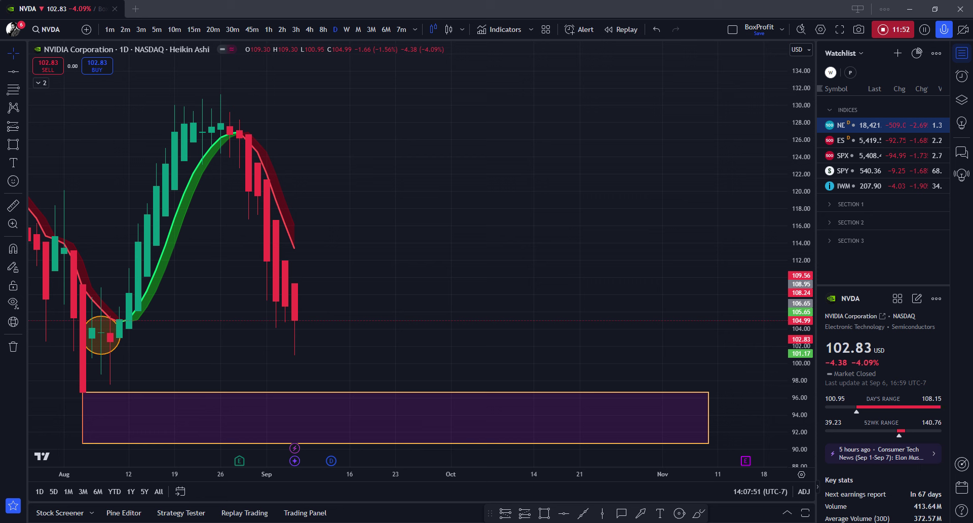
Draw a rectangle from 26 August to 14 November between 128.20 and 131.50 as the upper price zone.
left_click(544, 513)
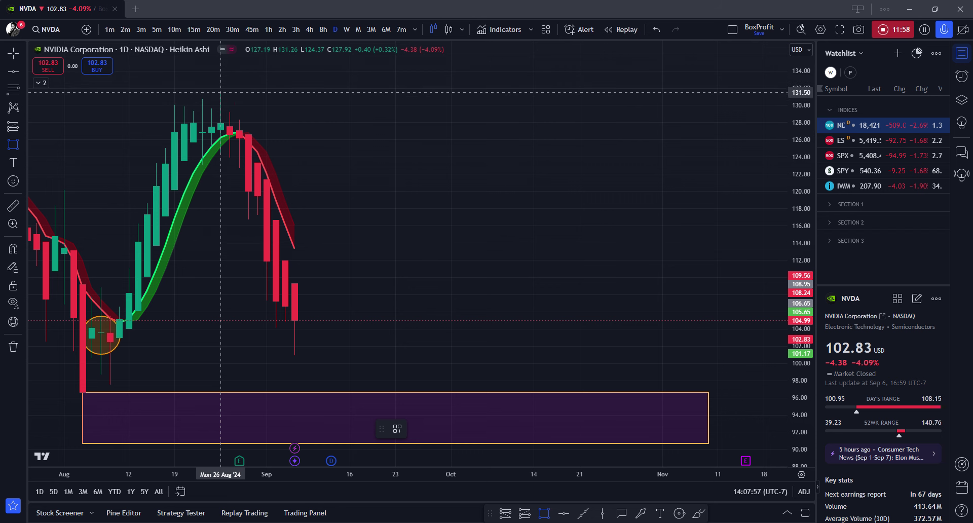
left_click(221, 92)
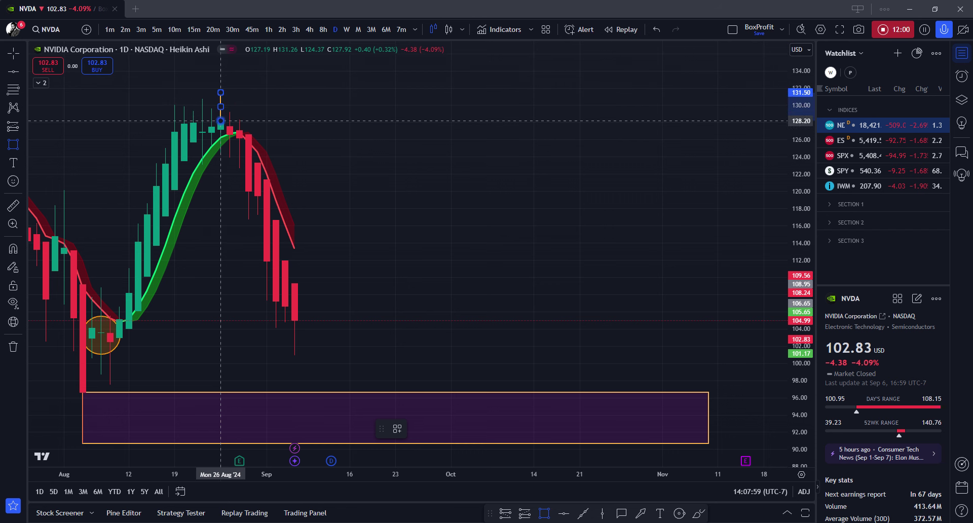
left_click(221, 121)
mouse_move(221, 107)
left_mouse_down()
mouse_move(778, 175)
mouse_move(746, 183)
left_mouse_up()
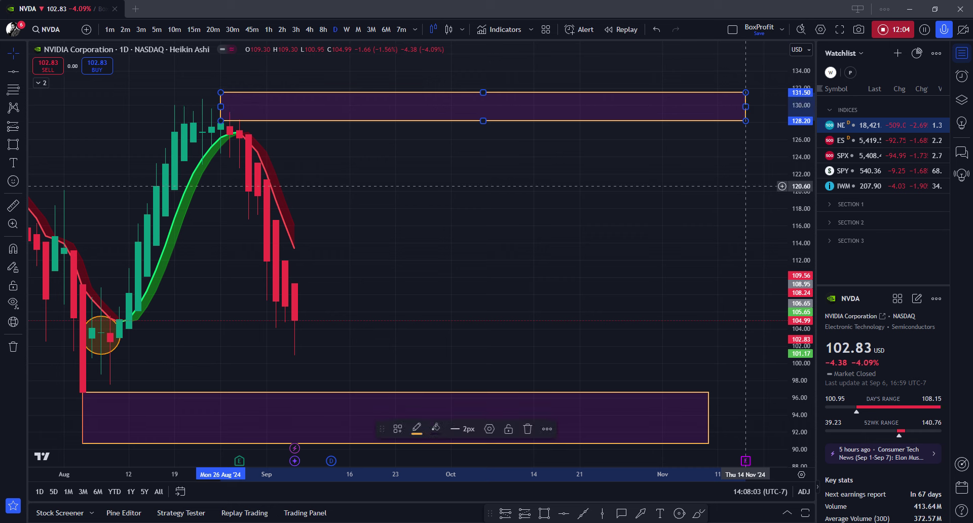
left_click(569, 223)
mouse_move(567, 231)
left_mouse_down()
mouse_move(499, 232)
mouse_move(558, 235)
left_mouse_up()
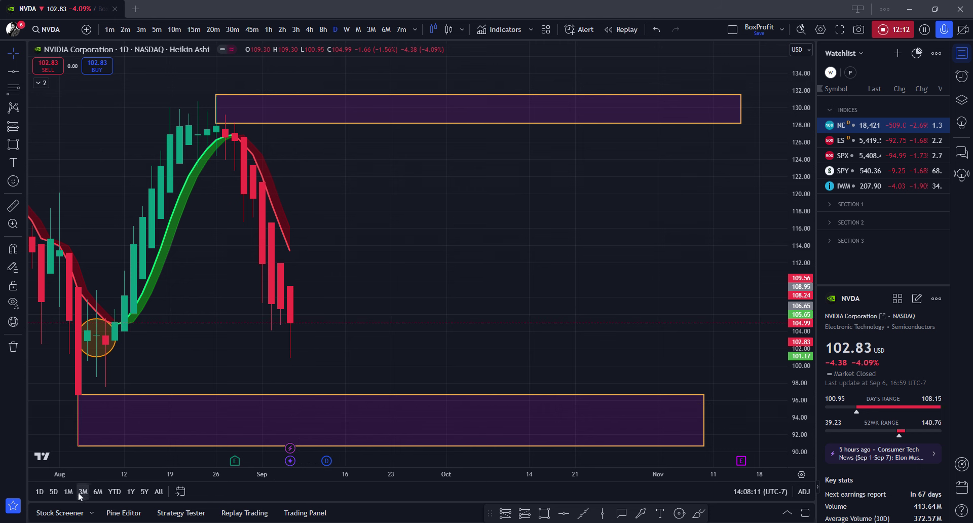
Sketch a Brush projection from the latest candle into the lower zone, up past the upper zone and back down, and undo it.
left_click(700, 514)
mouse_move(299, 351)
left_mouse_down()
mouse_move(327, 392)
mouse_move(336, 432)
mouse_move(363, 417)
mouse_move(368, 425)
mouse_move(496, 234)
mouse_move(511, 116)
mouse_move(487, 131)
mouse_move(530, 138)
mouse_move(603, 47)
mouse_move(575, 58)
mouse_move(613, 82)
mouse_move(658, 218)
mouse_move(704, 426)
mouse_move(716, 438)
mouse_move(728, 430)
mouse_move(722, 408)
left_mouse_up()
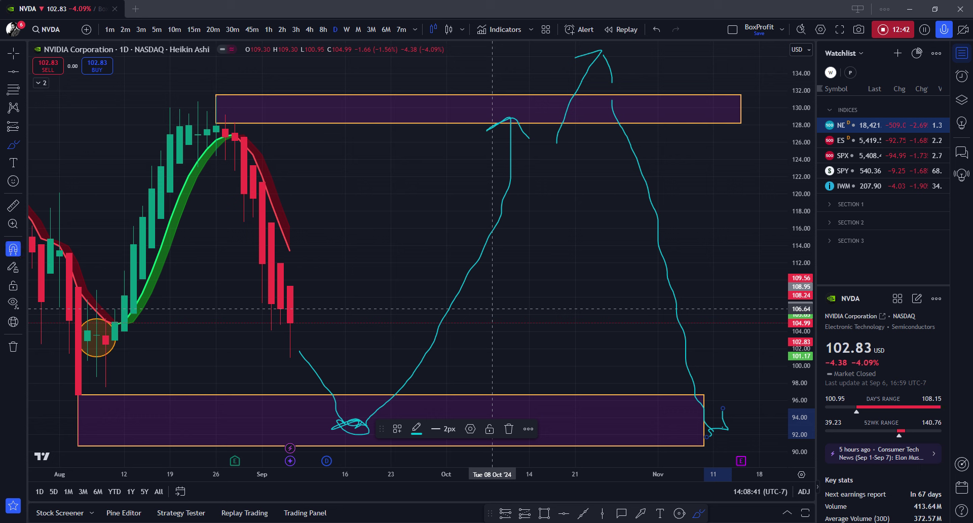
key("ctrl+z")
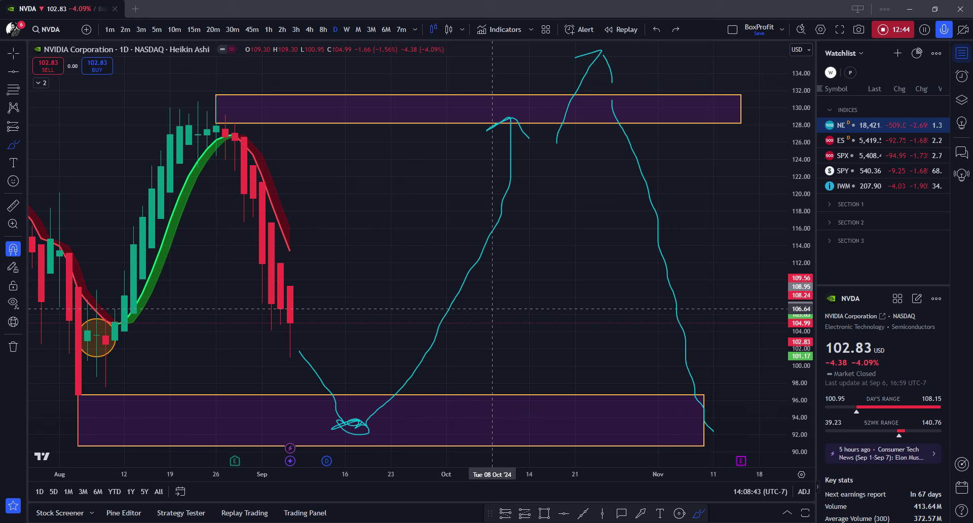
key("ctrl+z")
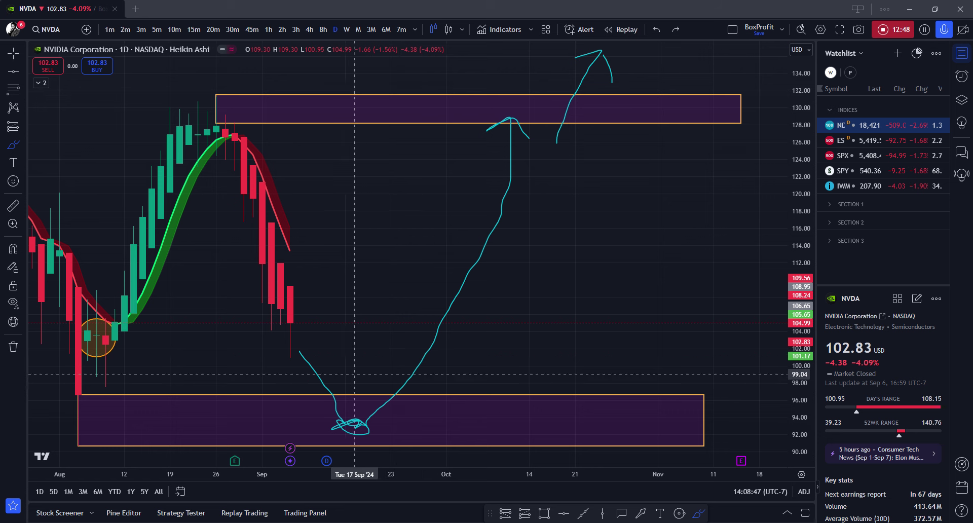
key("ctrl")
key("ctrl+z")
key("ctrl+z")
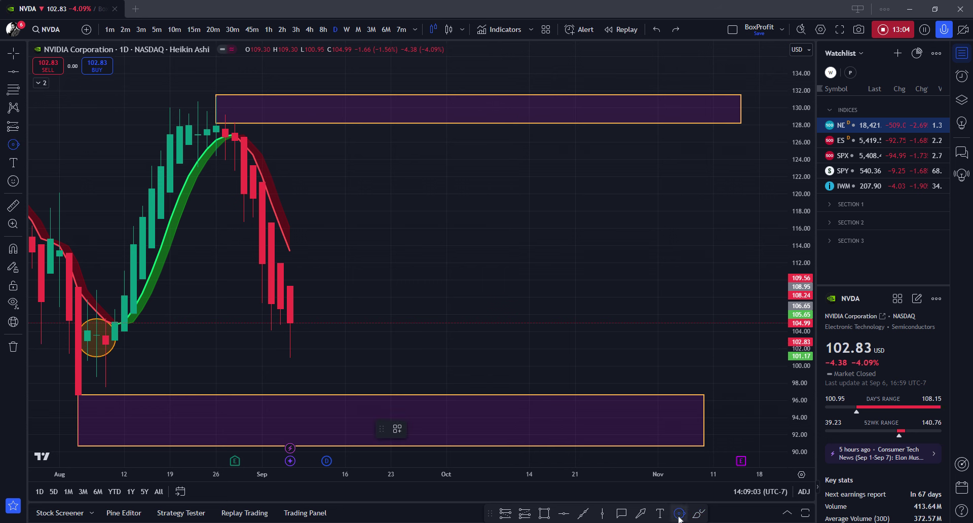
Circle the late-August peak around 26 August from about 125 to 134 and delete the short position drawing at the 6 September candle.
left_click_drag(216, 113, 216, 153)
left_click(345, 367)
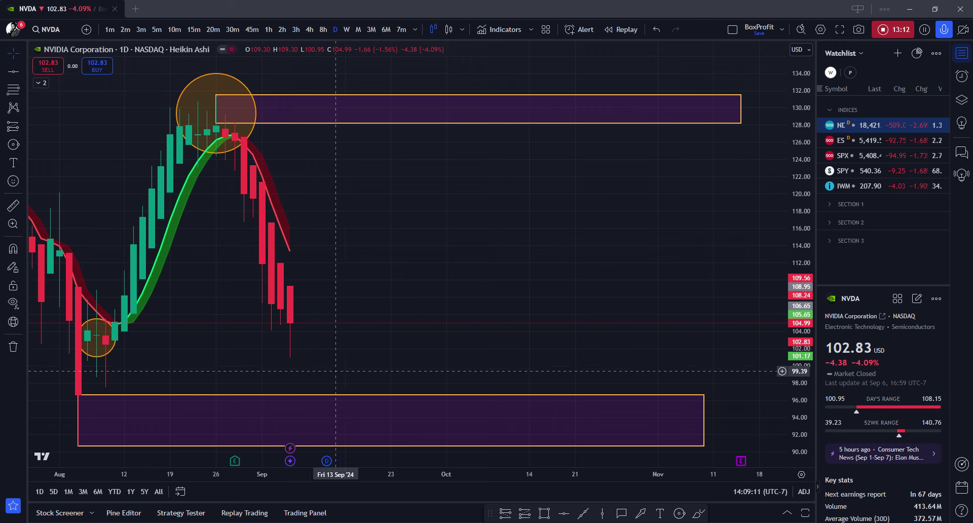
left_click(290, 308)
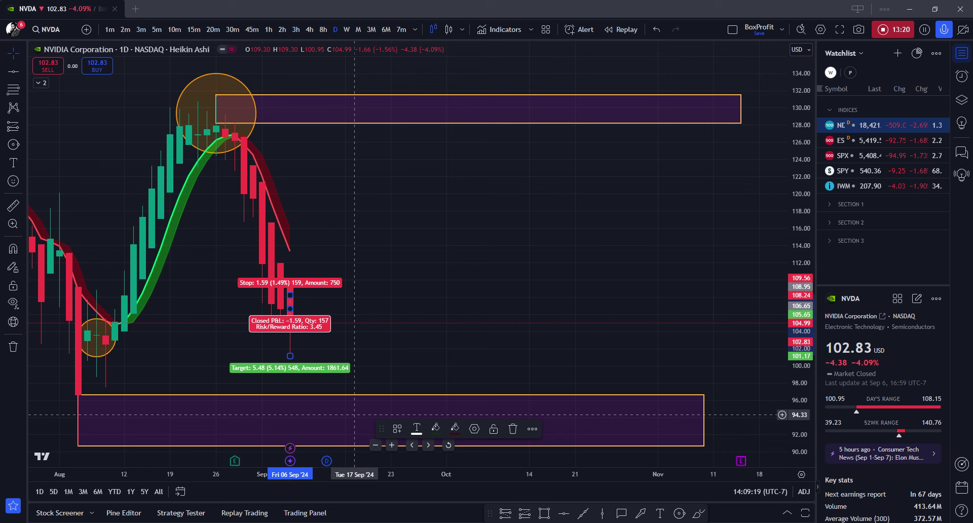
key("Delete")
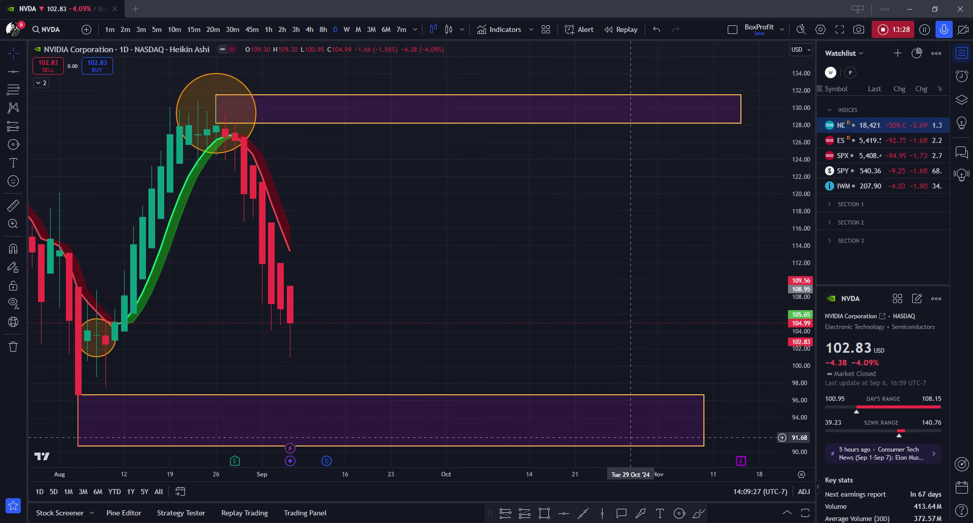
Sketch Brush marks from the latest candle down toward the lower zone, plus short strokes and a vertical line inside that zone.
left_click(700, 514)
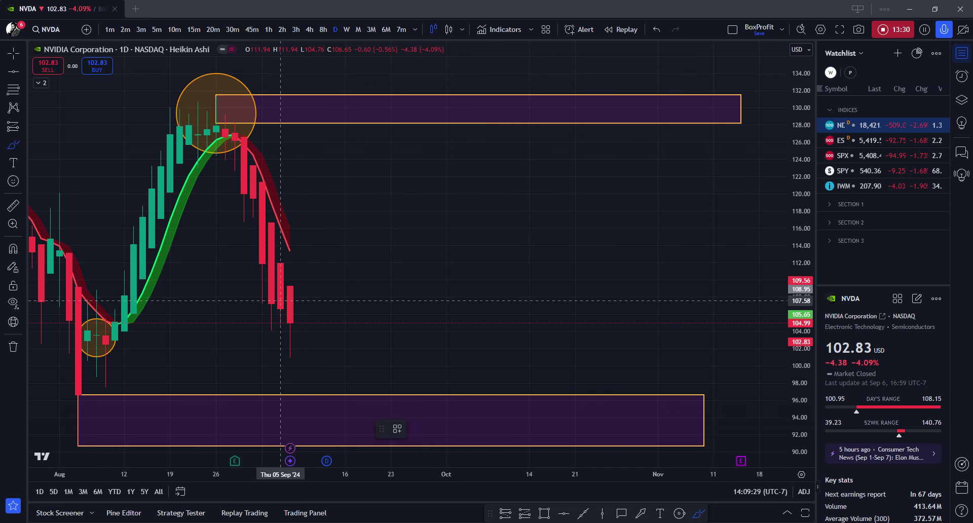
mouse_move(303, 318)
left_mouse_down()
mouse_move(307, 303)
mouse_move(308, 386)
mouse_move(299, 378)
mouse_move(336, 366)
left_mouse_up()
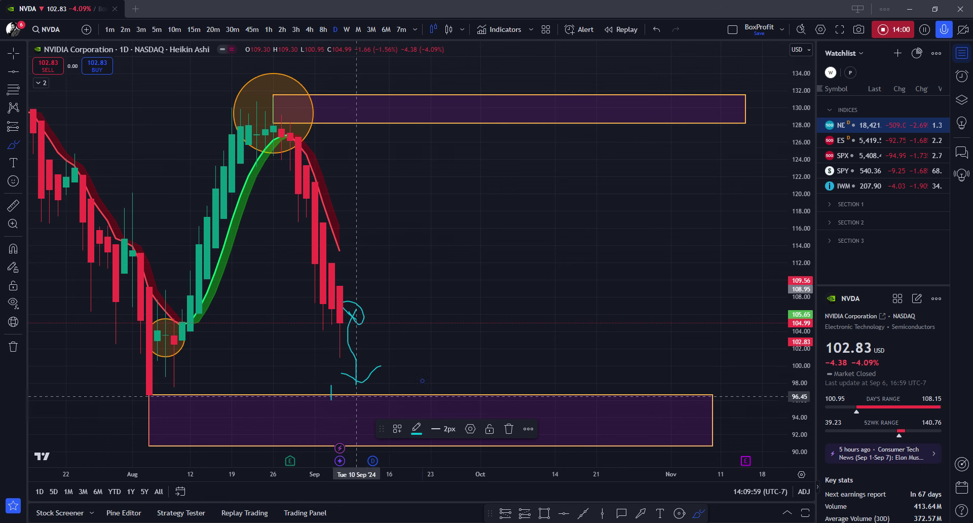
left_click_drag(323, 384, 332, 417)
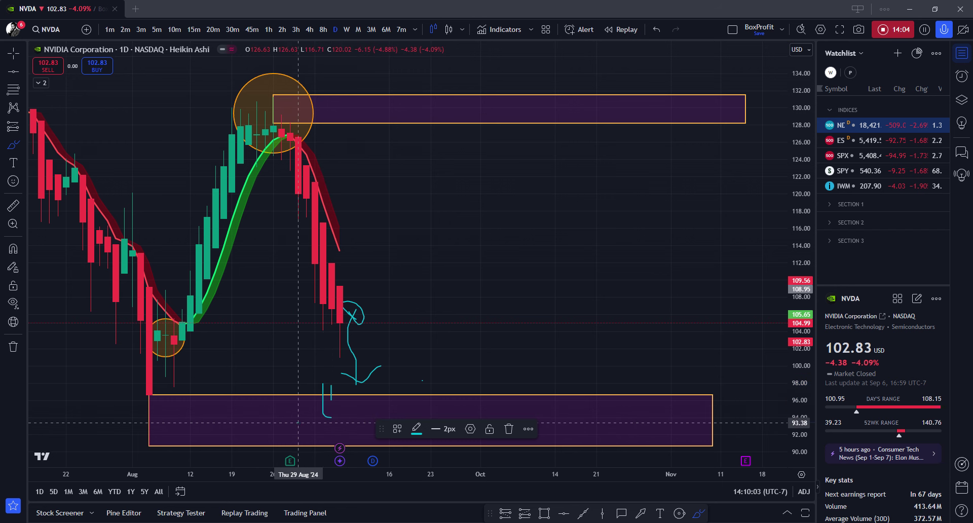
left_click_drag(348, 394, 347, 442)
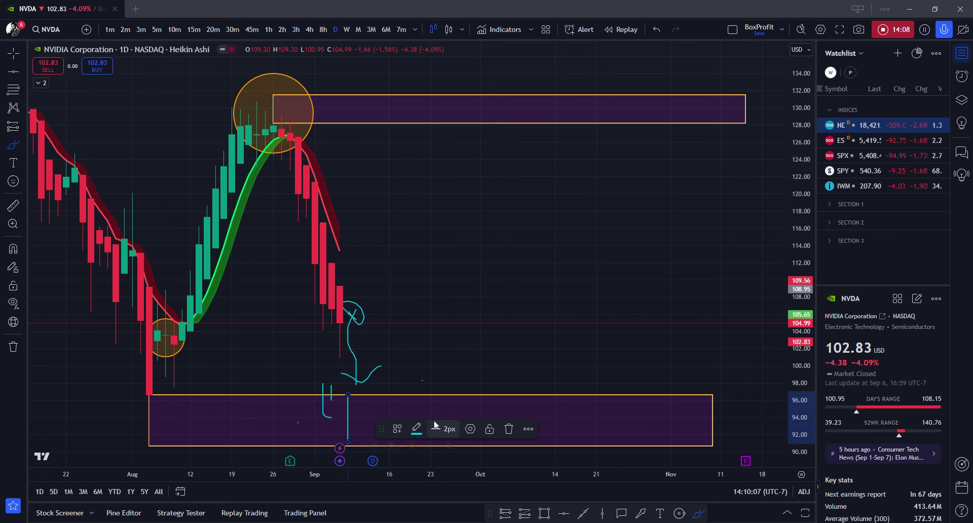
Recolour the vertical Brush line in the lower zone red and undo all the Brush marks below the latest candle.
left_click(416, 429)
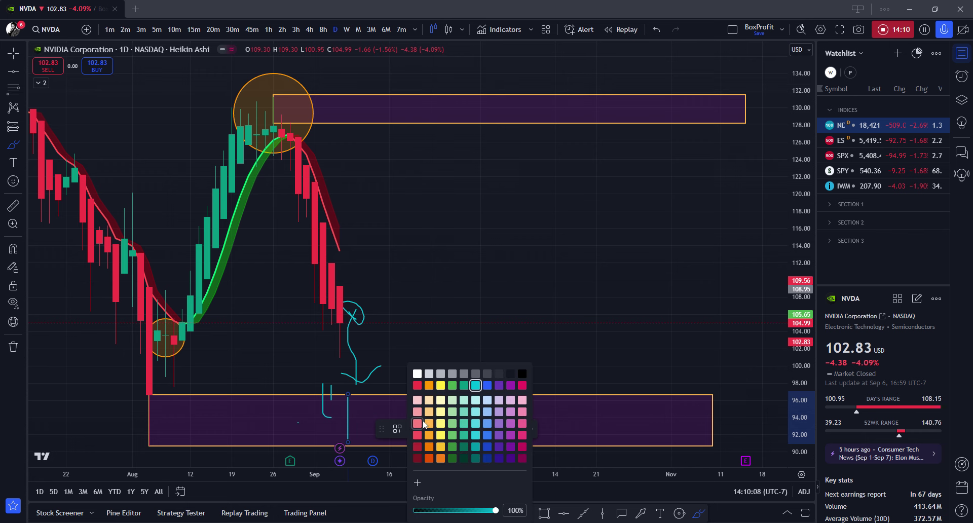
left_click(420, 386)
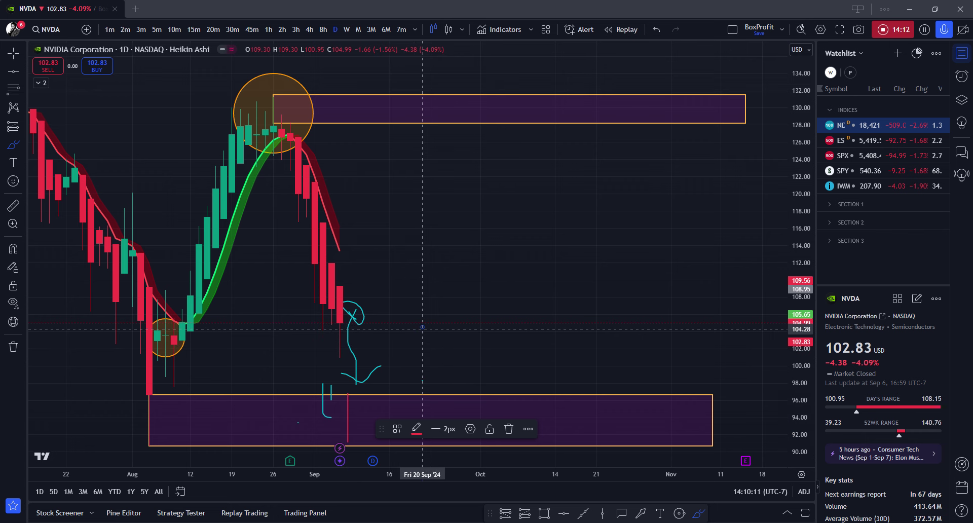
scroll(423, 328, "up", 3)
scroll(422, 328, "down", 2)
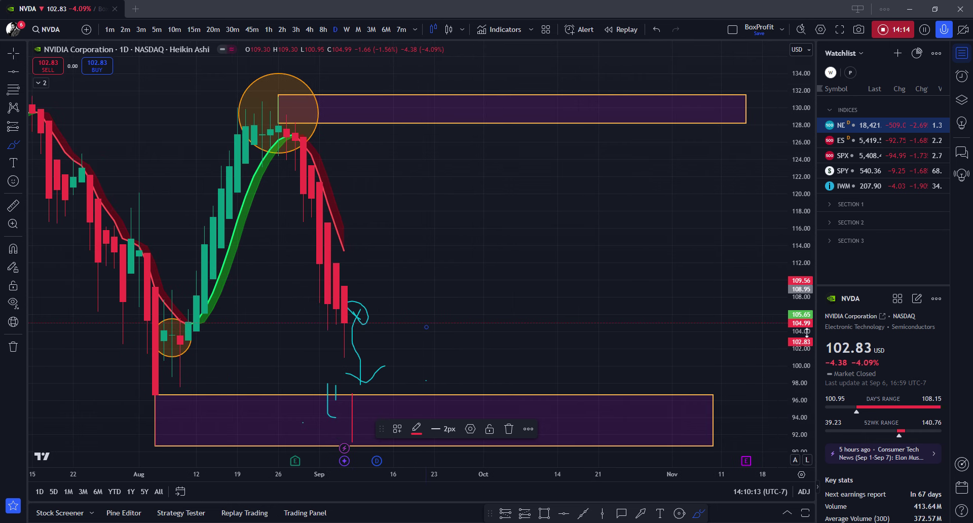
left_click_drag(807, 332, 772, 395)
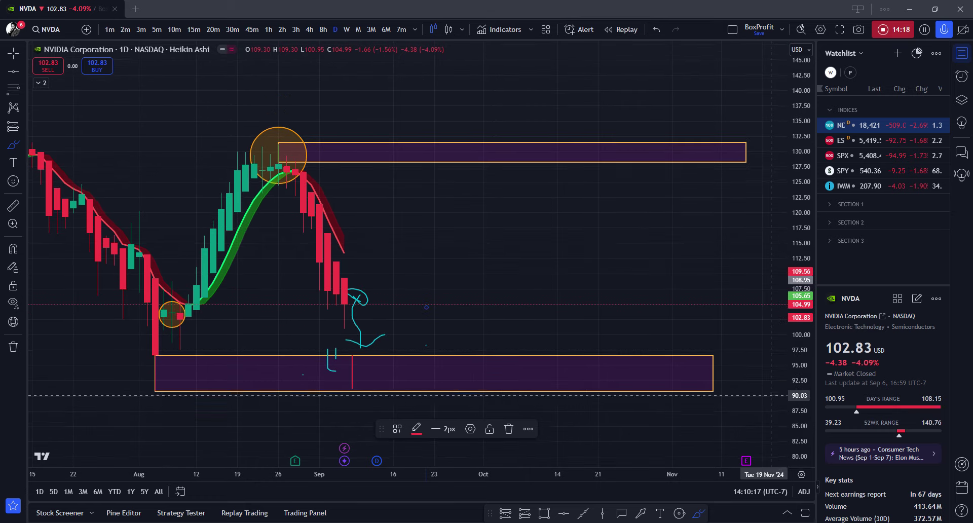
key("ctrl+z")
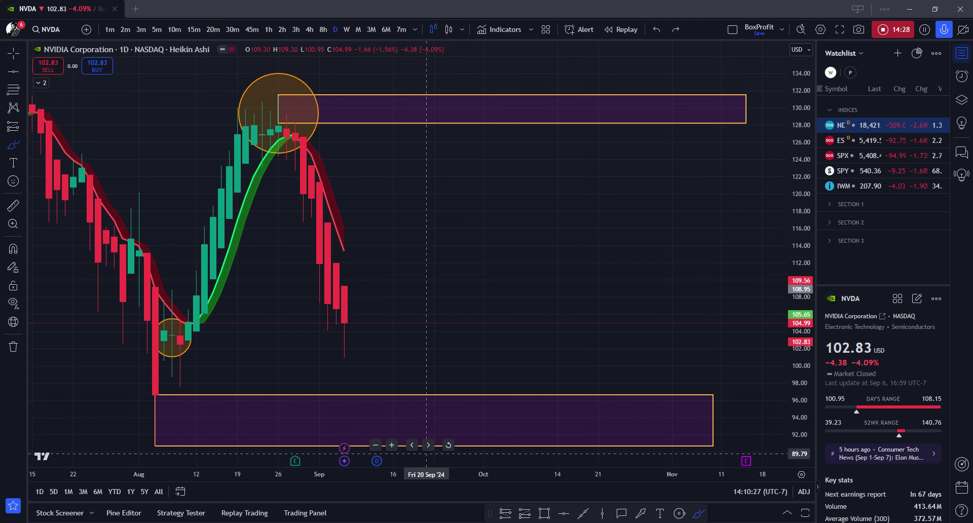
Undo a trial Brush stroke and sketch a rising arrow from about 94 in the lower zone to about 128 below the upper zone.
left_click_drag(378, 424, 459, 410)
key("ctrl+z")
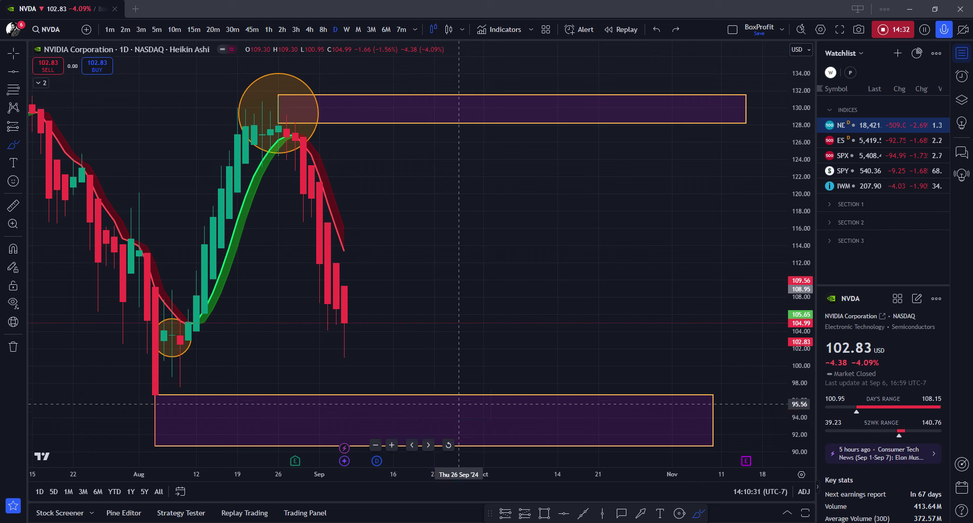
mouse_move(394, 417)
left_mouse_down()
mouse_move(431, 420)
mouse_move(467, 387)
mouse_move(529, 274)
mouse_move(550, 126)
mouse_move(524, 138)
mouse_move(565, 154)
left_mouse_up()
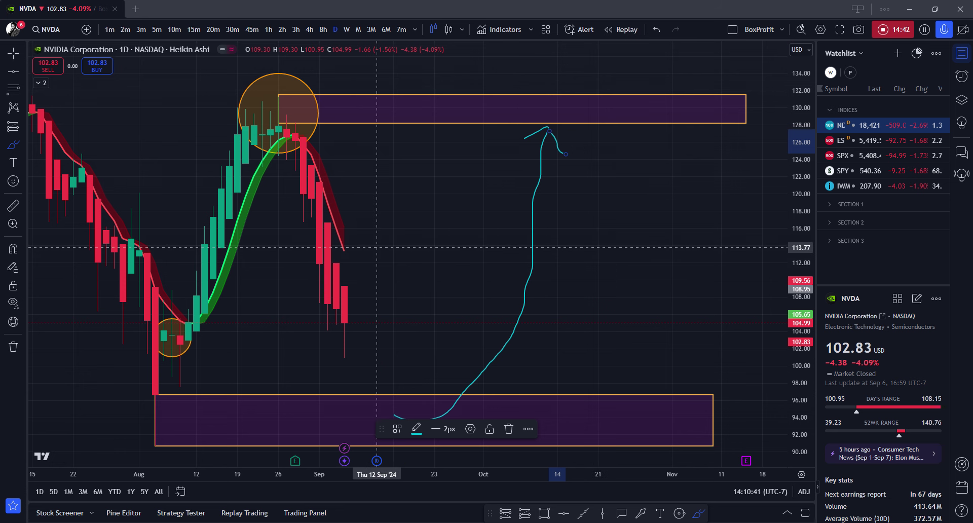
Try a horizontal line at 100.34 across the chart and undo it together with the last arrowhead stroke.
scroll(436, 228, "down", 4)
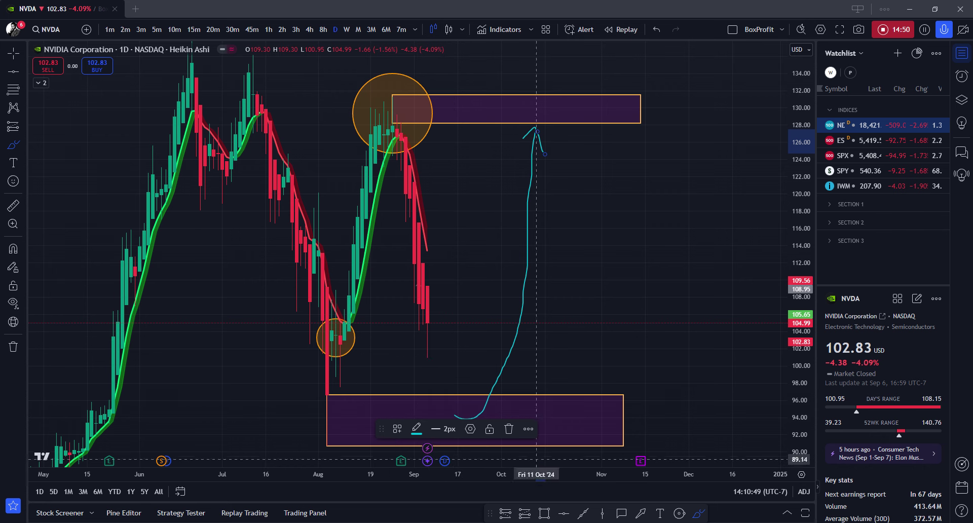
left_click(564, 513)
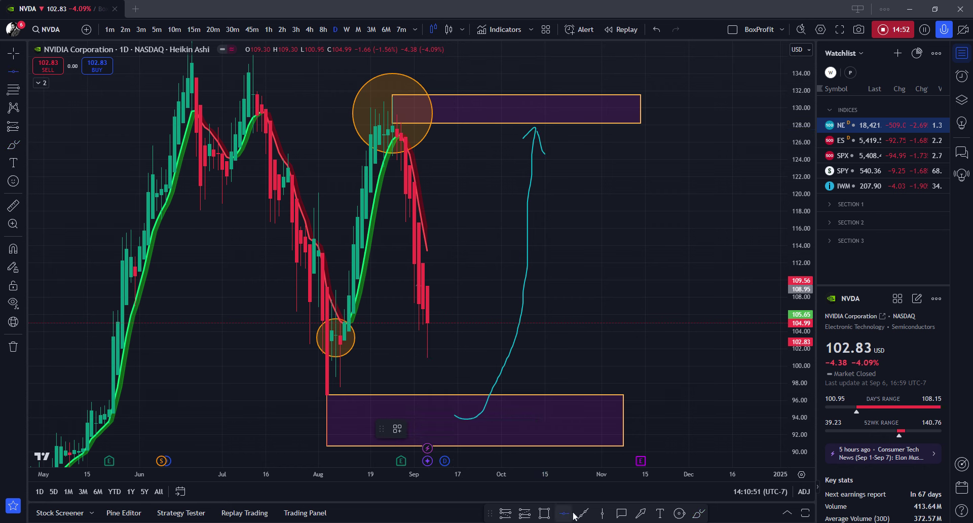
left_click(409, 363)
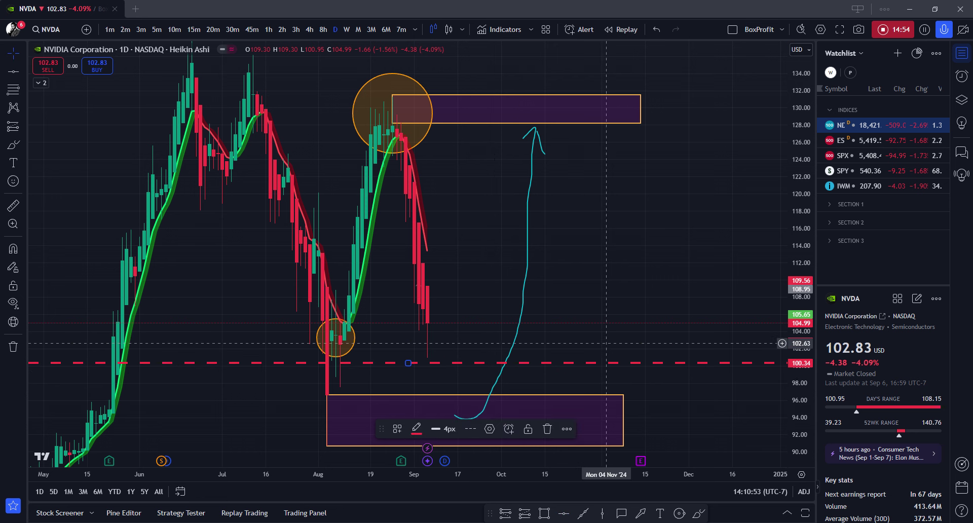
key("ctrl+z")
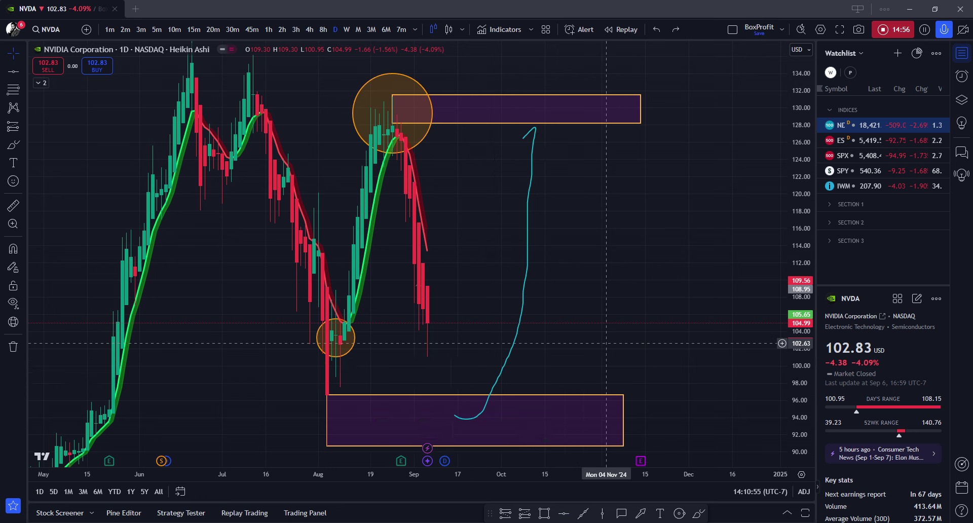
Undo the rising Brush arrow and extend the lower purple zone back in time to 11 Jan '24.
key("ctrl+z")
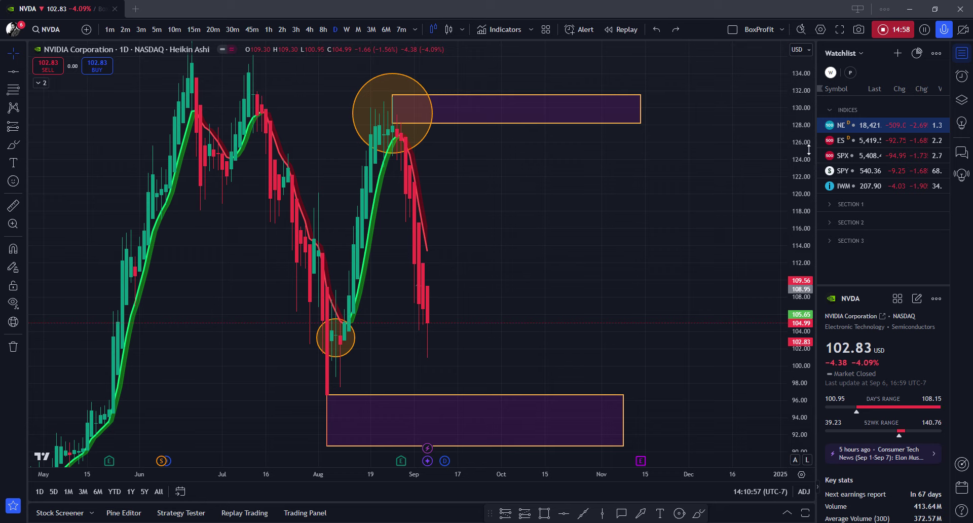
left_click_drag(809, 149, 805, 350)
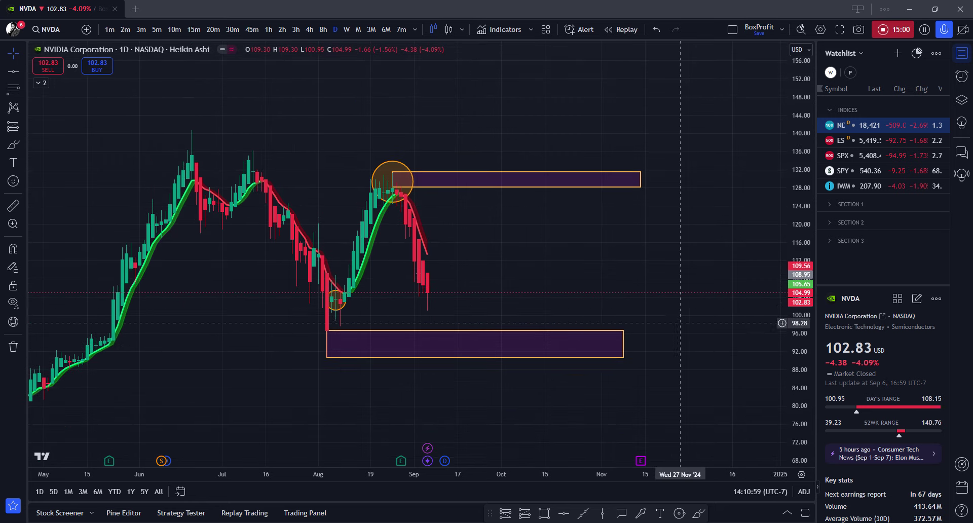
scroll(223, 365, "down", 5)
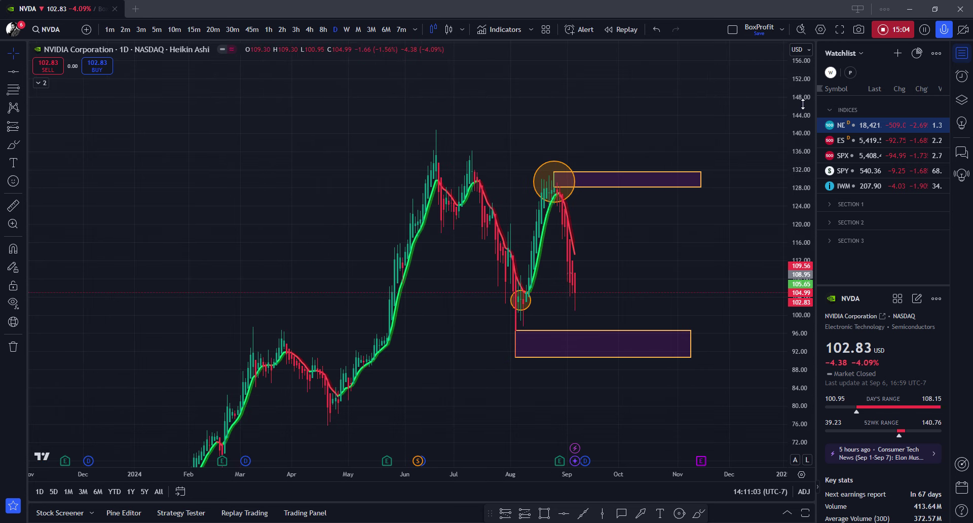
left_click_drag(803, 104, 784, 174)
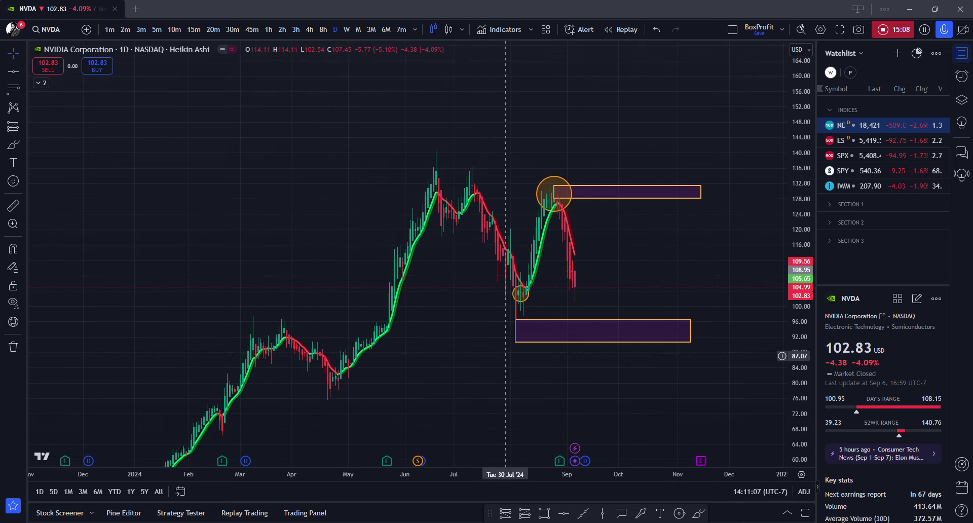
left_click_drag(506, 356, 480, 263)
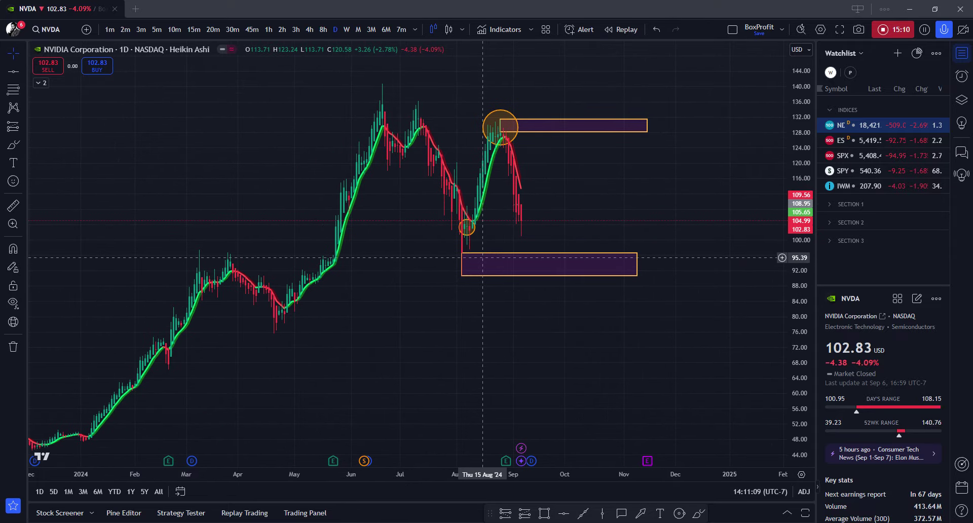
left_click(477, 261)
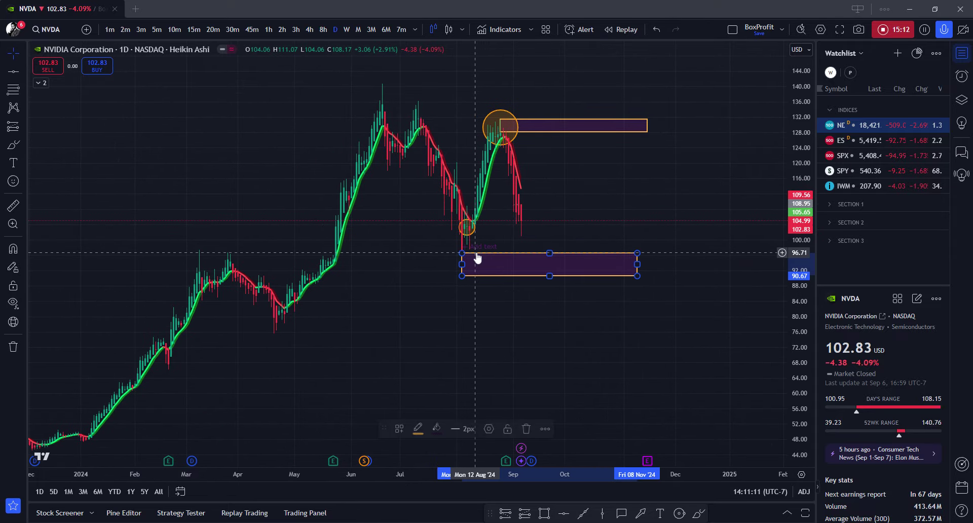
left_click_drag(459, 264, 99, 264)
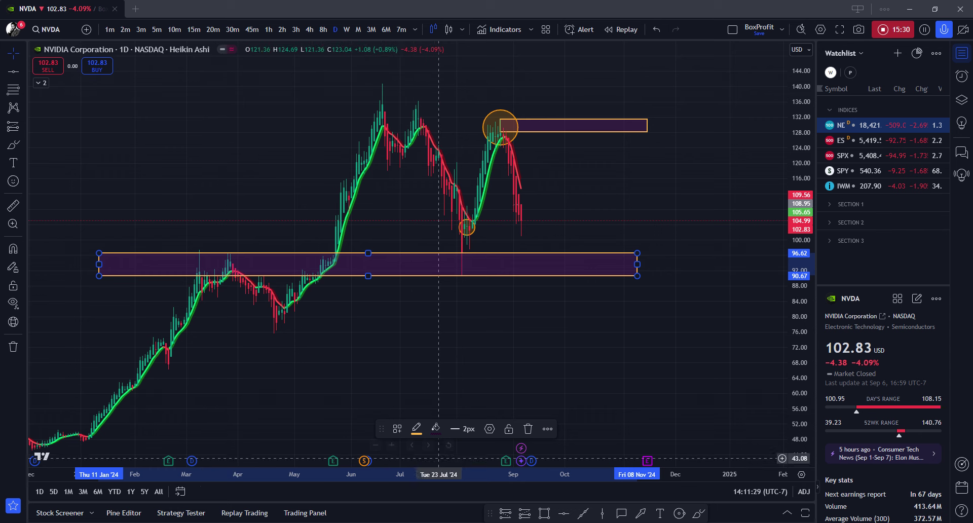
Circle the two March '24 peaks at the lower zone, centring the circles at about 96.31 and 95.79.
left_click(681, 513)
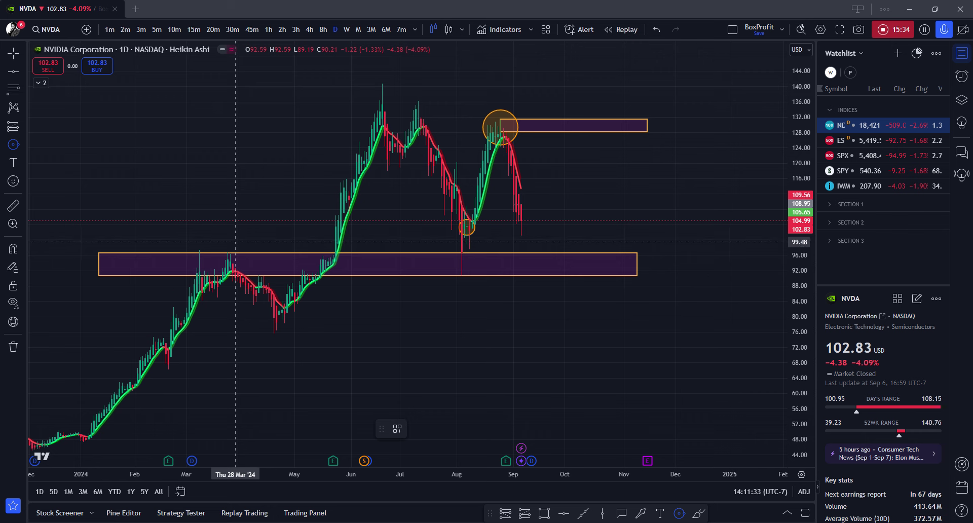
left_click(230, 253)
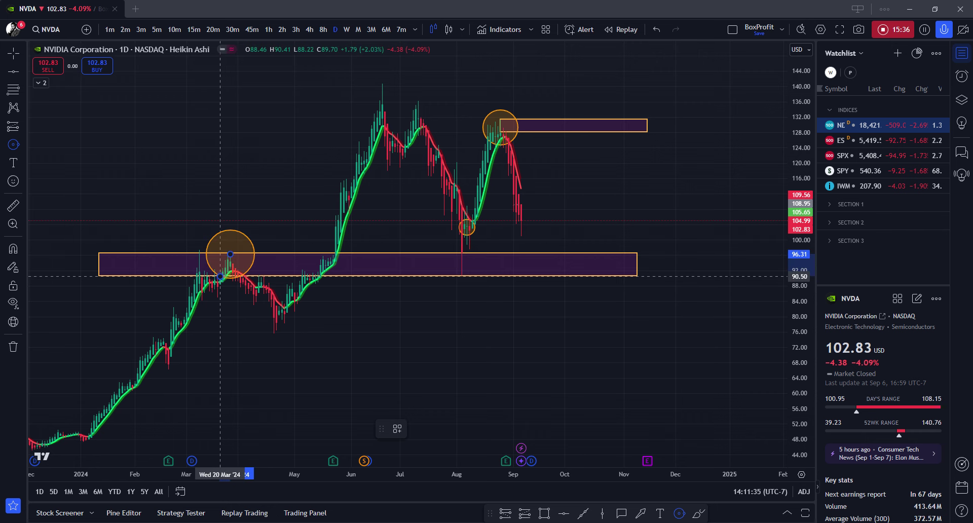
left_click(227, 274)
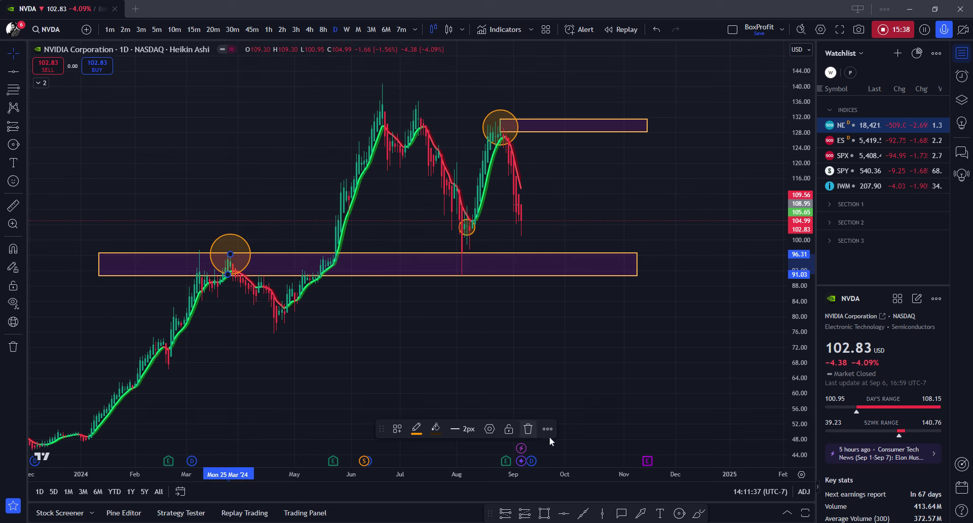
left_click(680, 513)
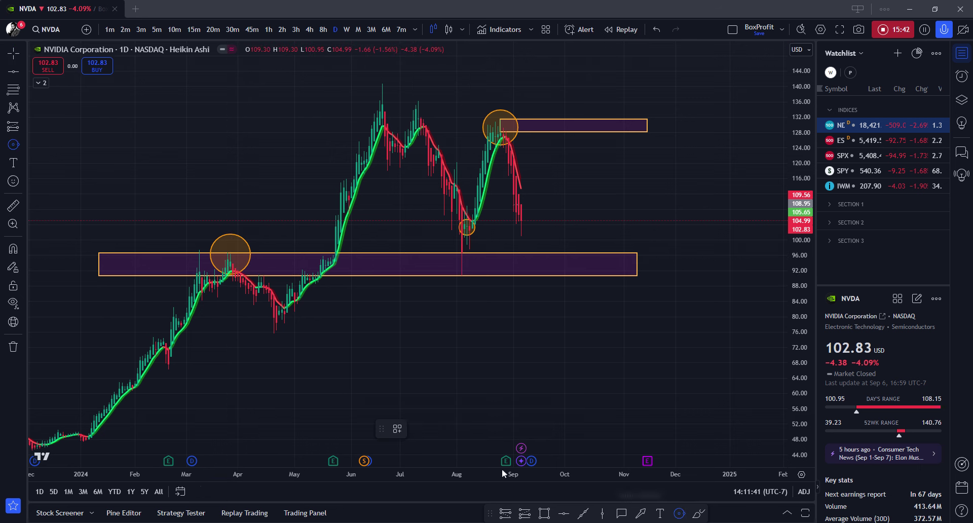
left_click(192, 256)
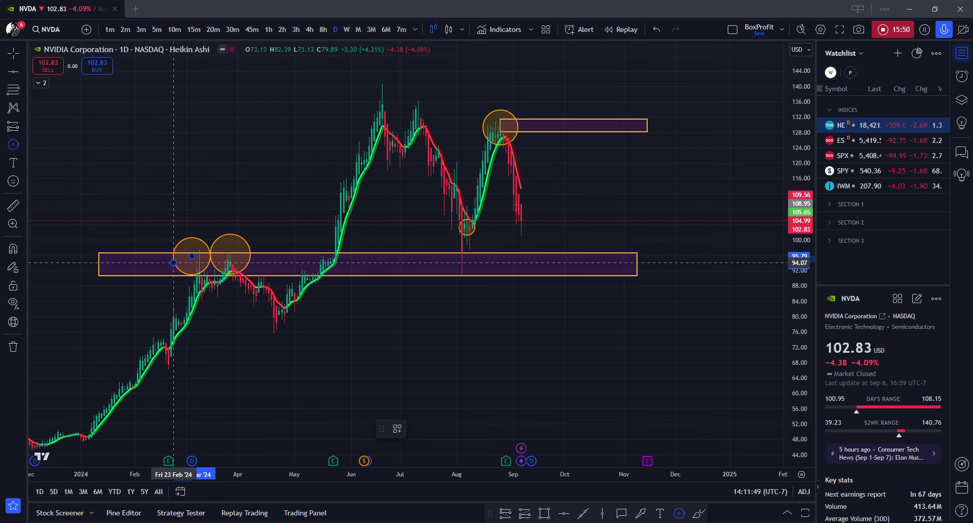
left_click(178, 265)
left_click(258, 332)
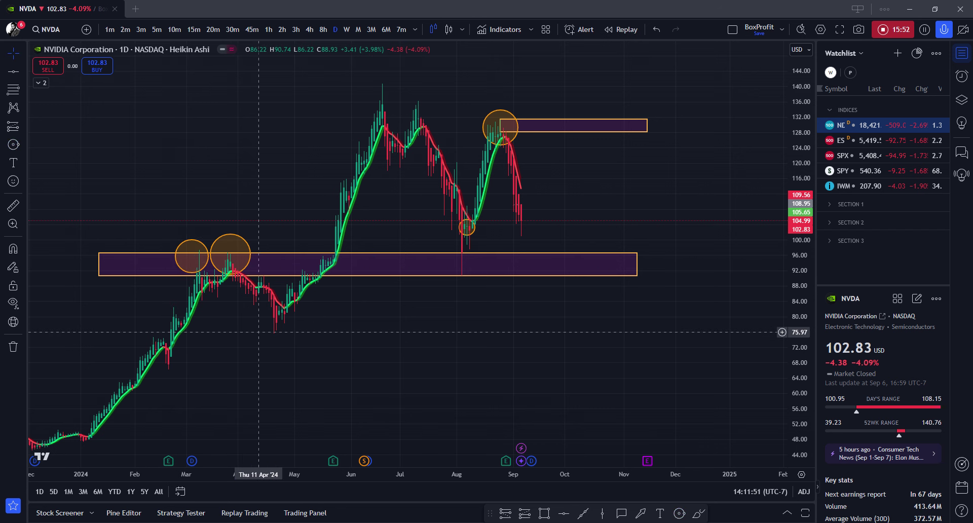
Shrink the circle around the late-March peak slightly by adjusting its radius.
left_click(242, 253)
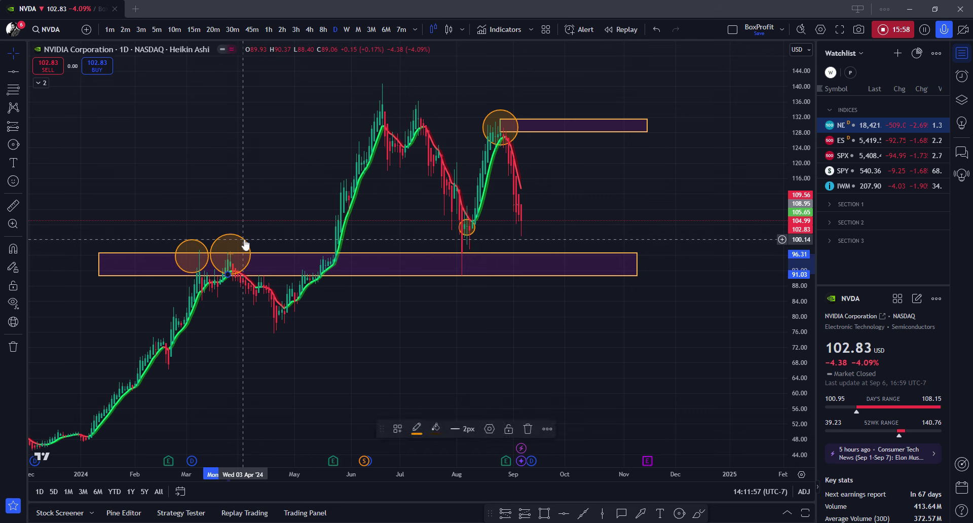
left_click(229, 271)
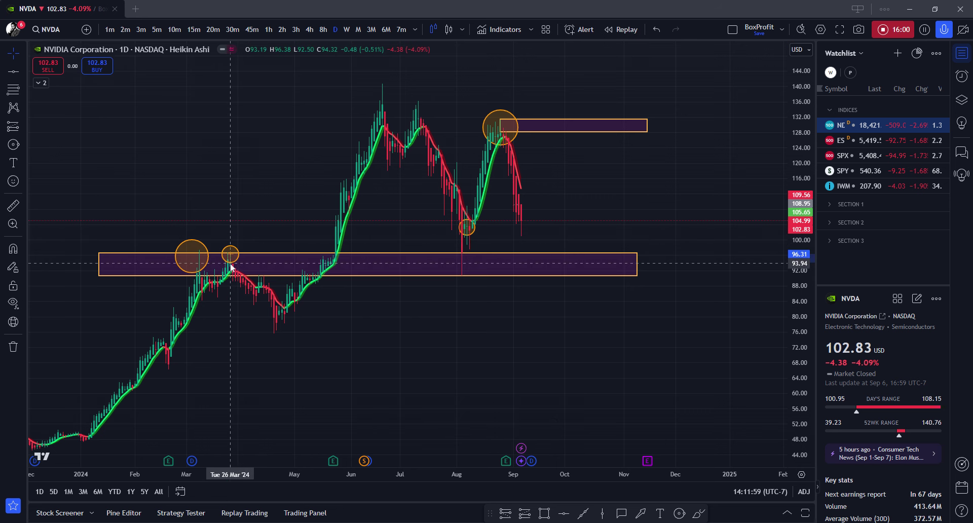
left_click(231, 269)
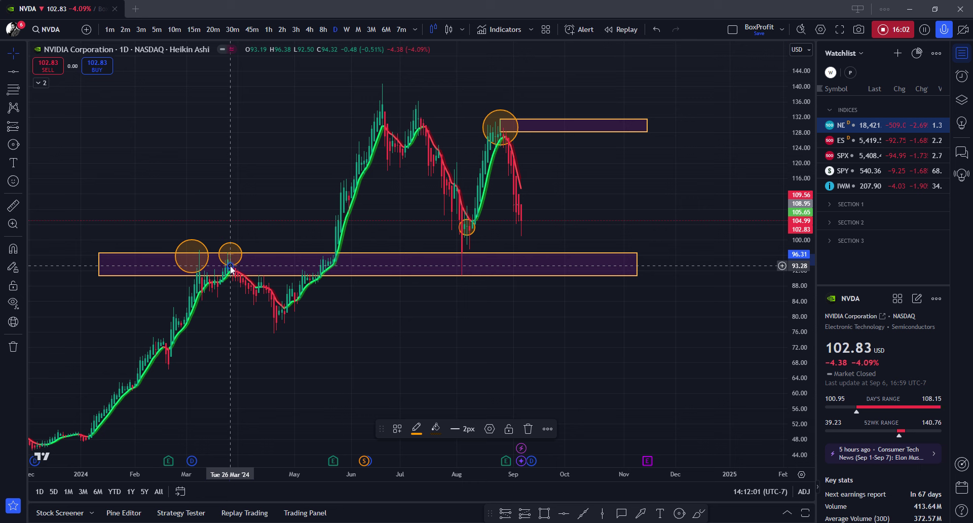
left_click_drag(231, 268, 234, 277)
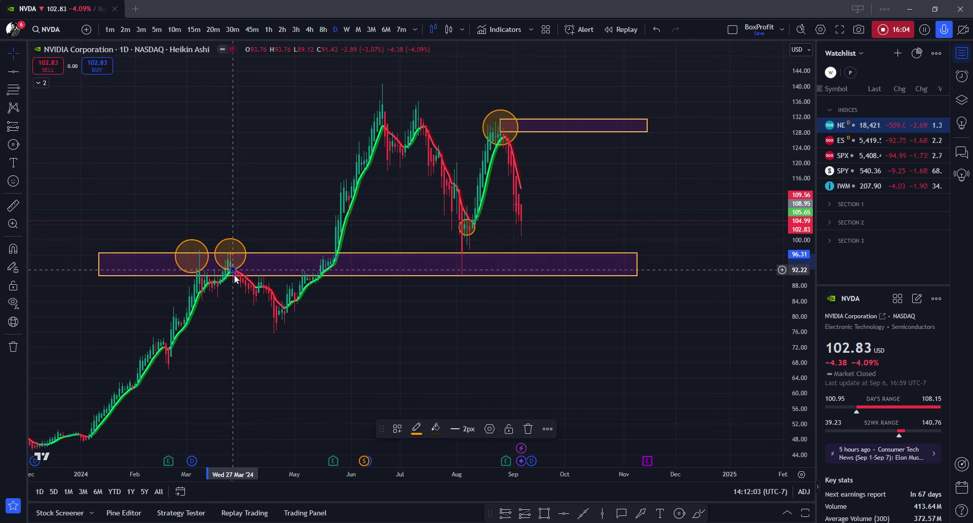
left_click(235, 282)
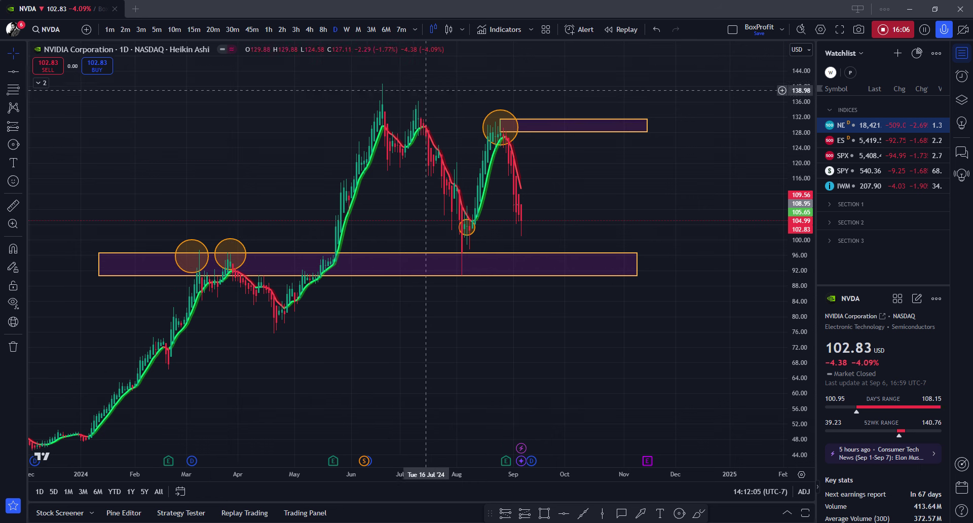
Switch the NVDA daily chart to standard candles.
left_click(450, 34)
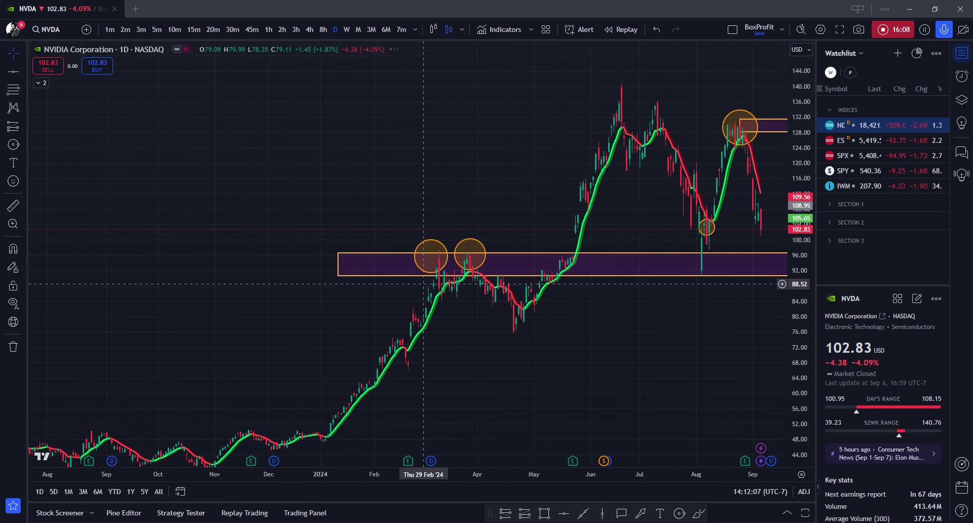
scroll(400, 300, "up", 5)
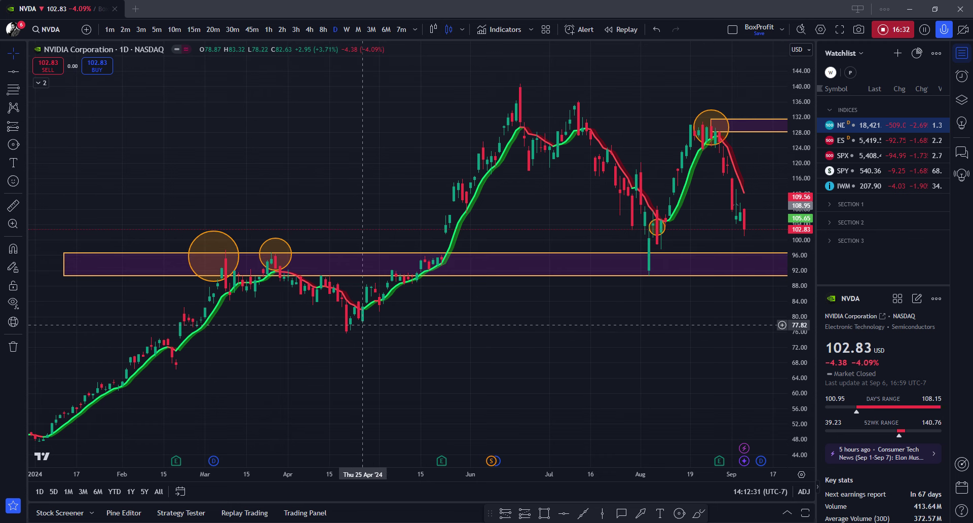
scroll(362, 325, "right", 5)
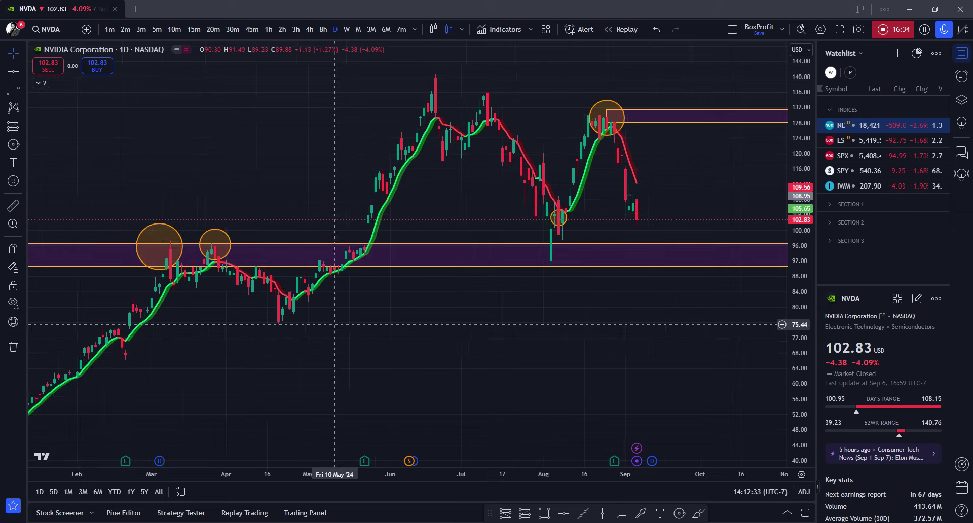
scroll(330, 375, "right", 5)
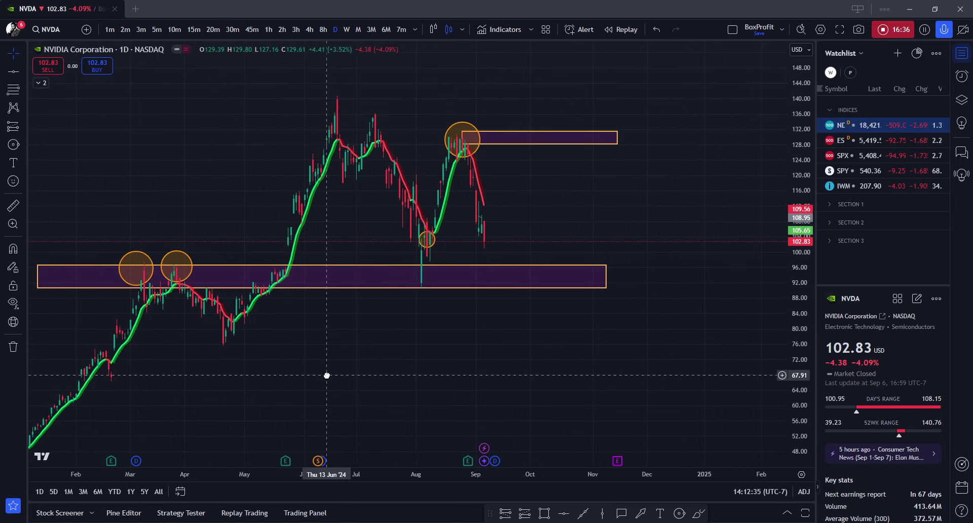
scroll(327, 376, "up", 1)
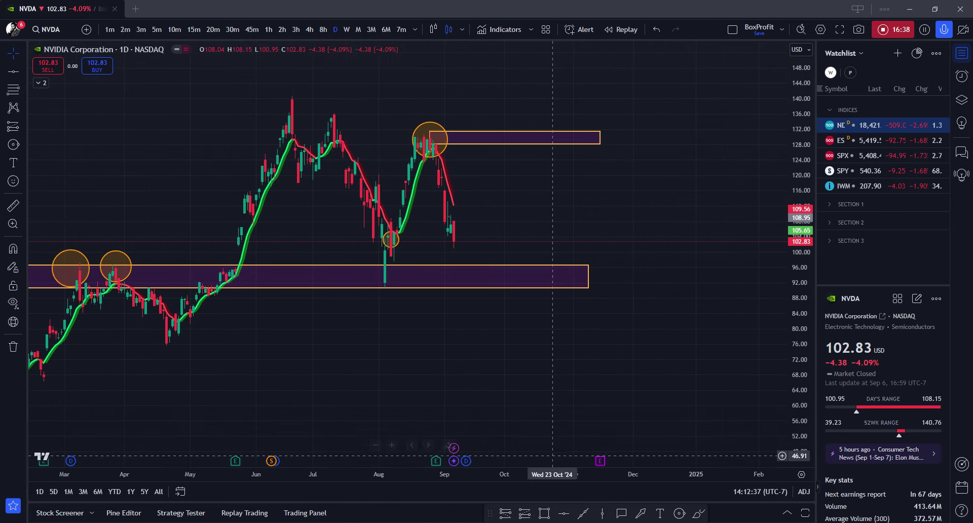
Circle the mid-May '24 candles inside the lower zone, centring the circle at about 93.41.
left_click(661, 513)
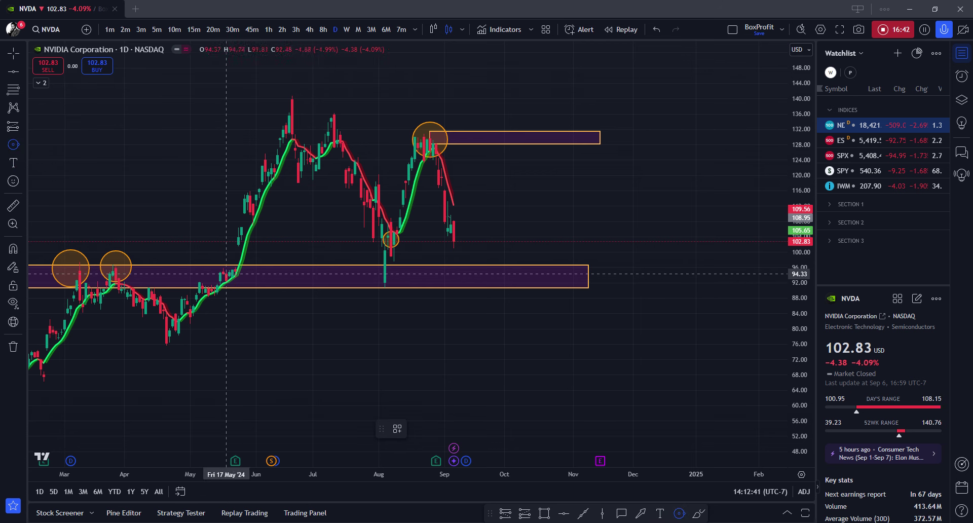
left_click(217, 278)
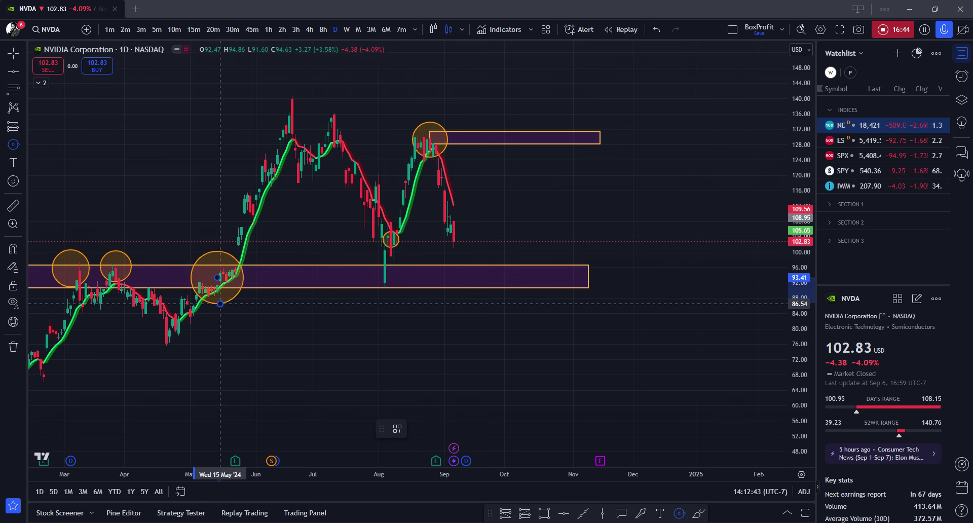
left_click(224, 305)
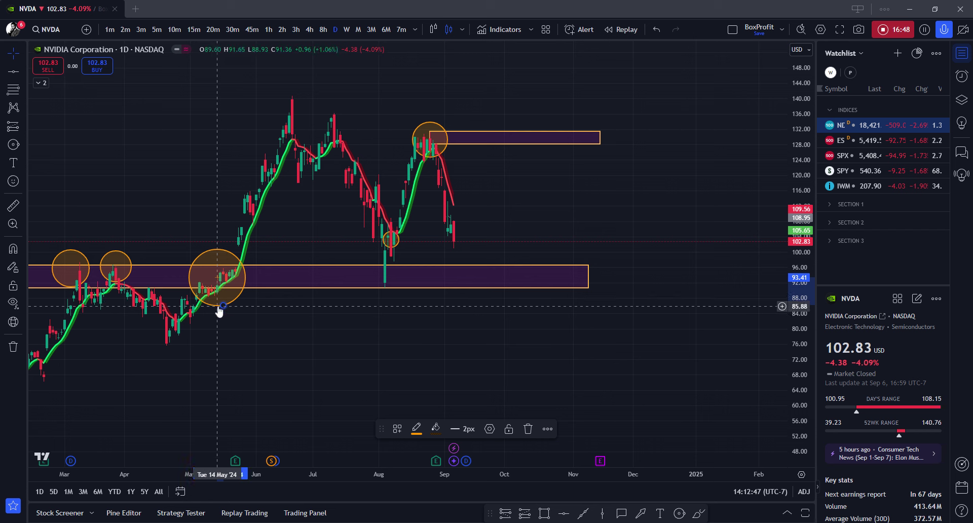
left_click(221, 308)
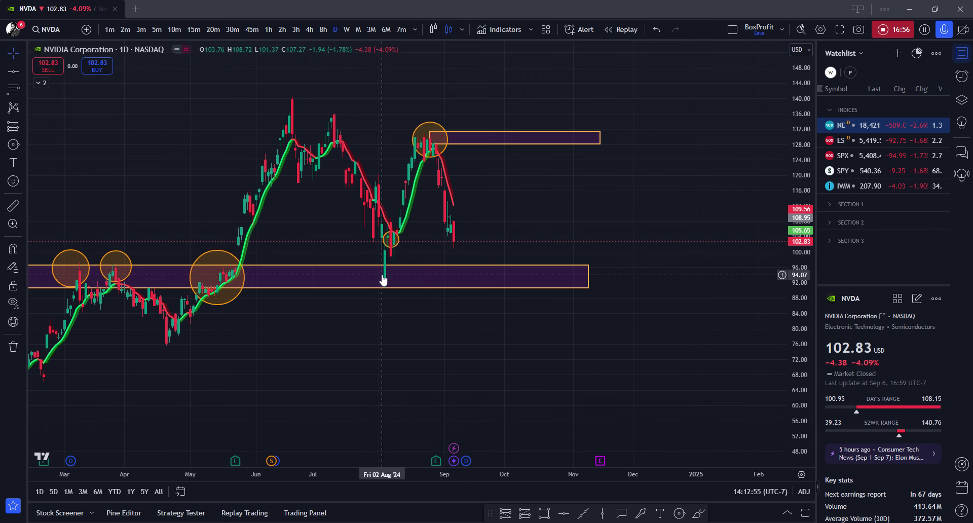
Delete the short position drawing on the early September candles.
left_click(448, 216)
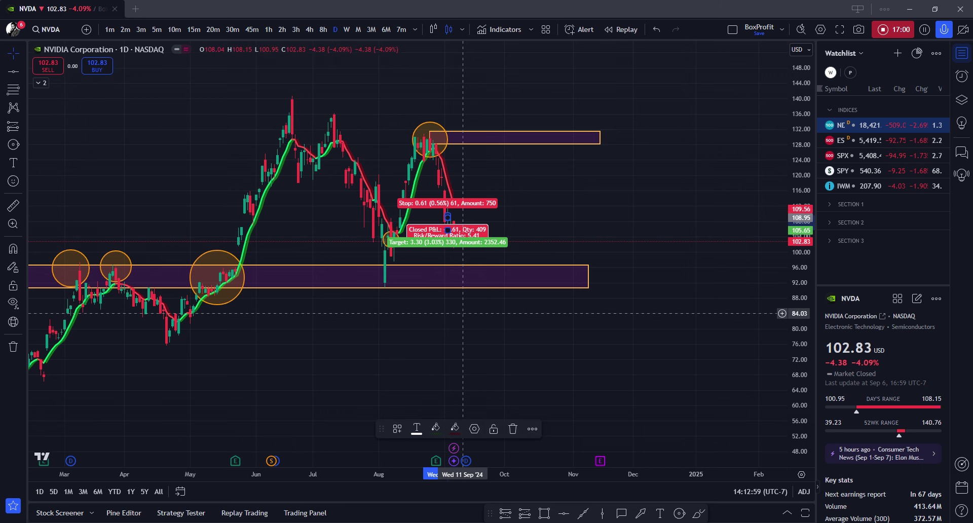
key("Delete")
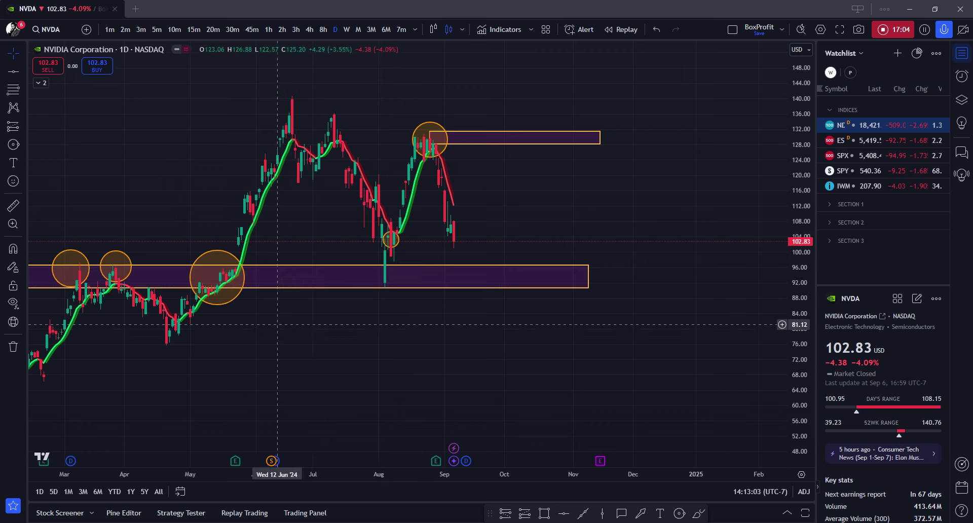
Switch the NVDA chart to the weekly timeframe and examine the marked zones and circled areas against the weekly candles.
scroll(295, 334, "left", 5)
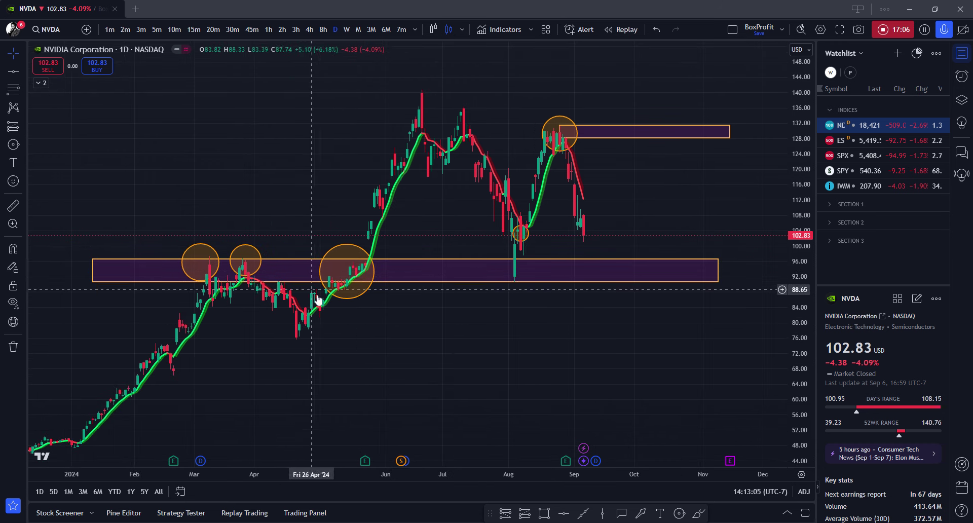
scroll(309, 324, "down", 5)
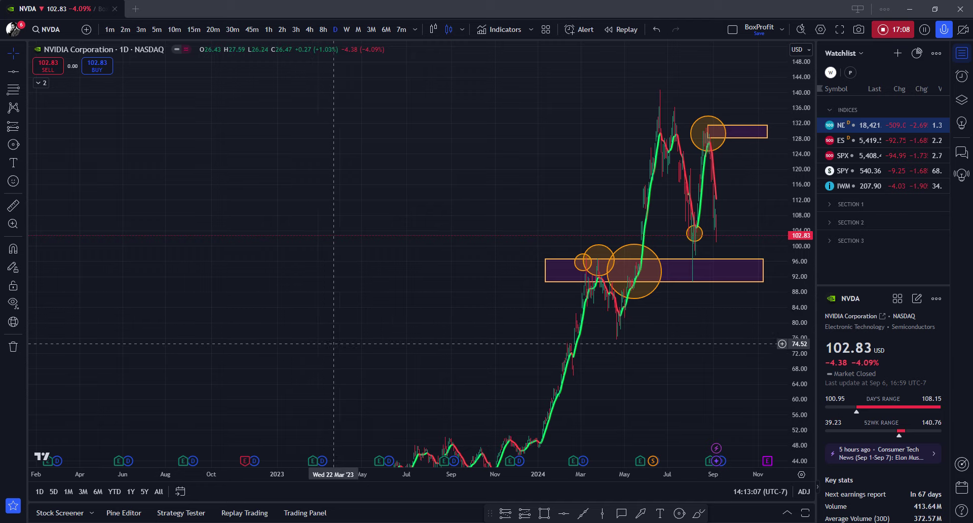
left_click_drag(304, 344, 62, 327)
scroll(62, 327, "up", 4)
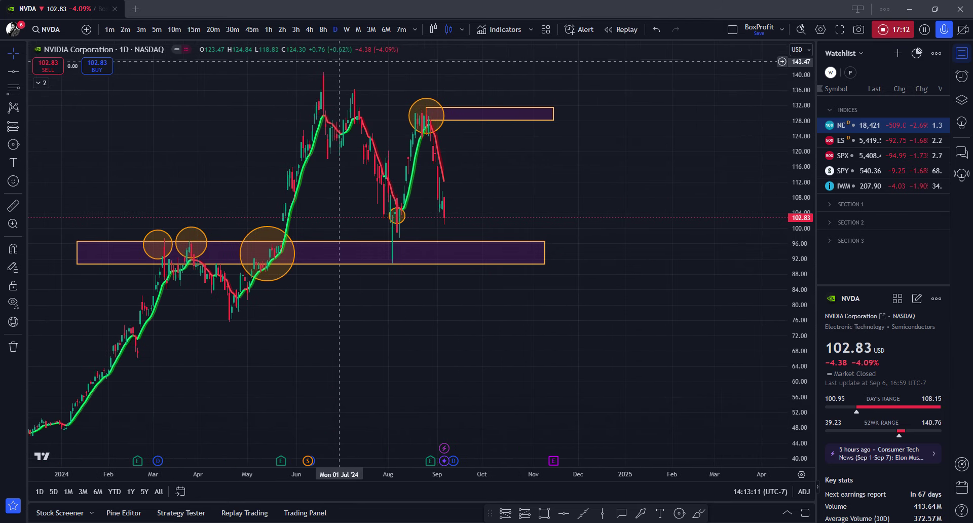
left_click(347, 29)
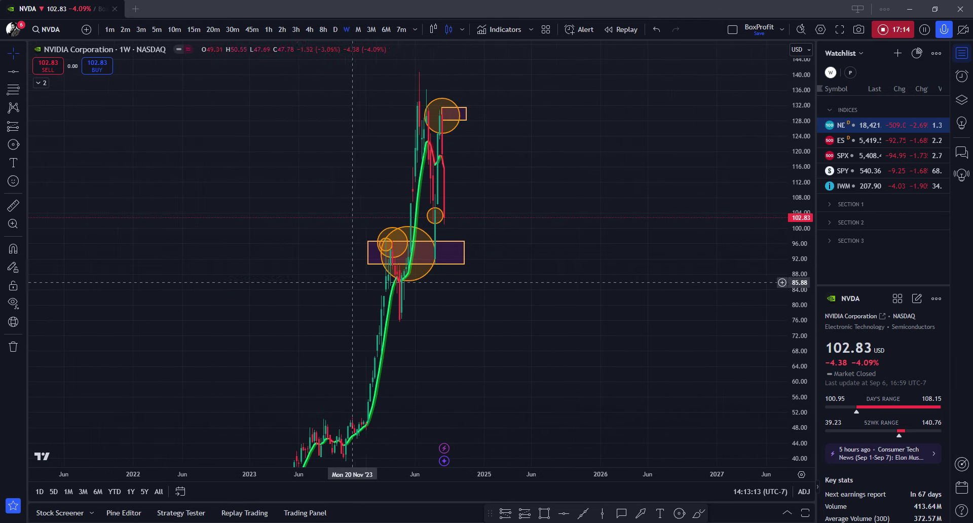
scroll(349, 283, "up", 3)
scroll(296, 340, "right", 3)
left_click_drag(289, 336, 615, 308)
scroll(588, 324, "up", 3)
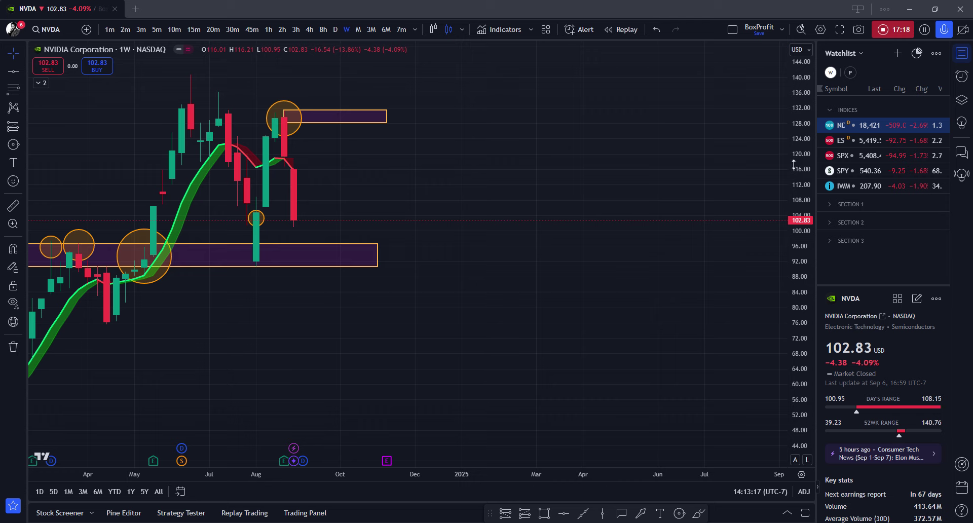
left_click_drag(795, 183, 791, 263)
left_click_drag(238, 300, 403, 293)
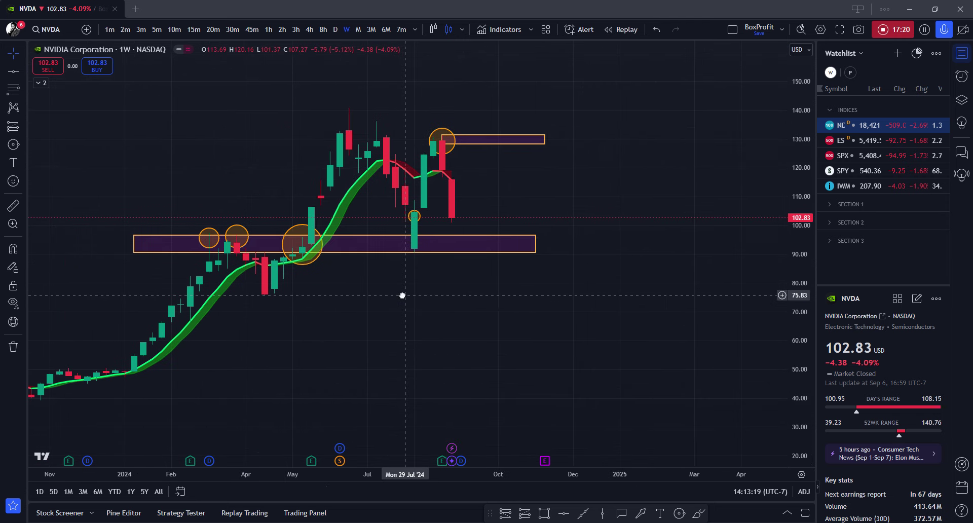
Draw a downward arrow beside the latest weekly candle from about 107.85 at 16 Sep '24 to about 40.99 at 21 Oct '24.
scroll(383, 331, "up", 3)
left_click_drag(383, 330, 426, 318)
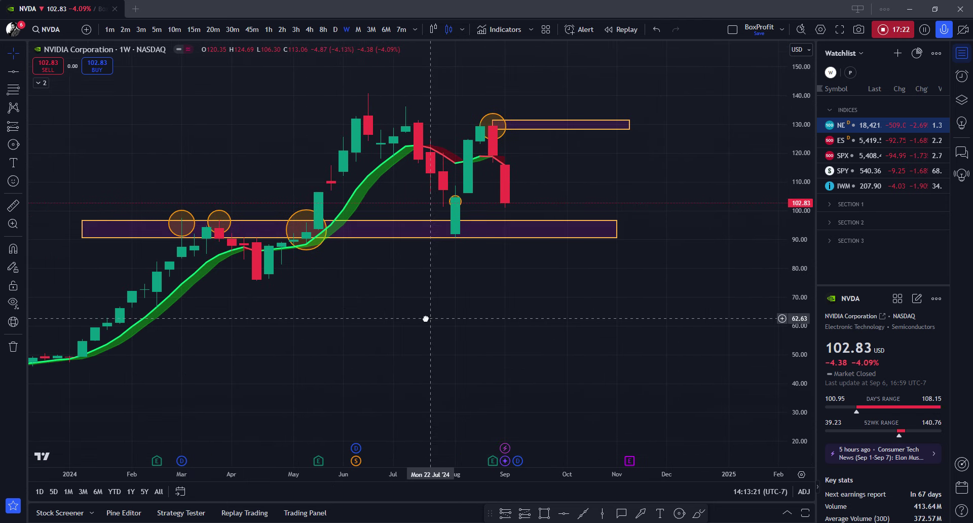
scroll(426, 318, "down", 1)
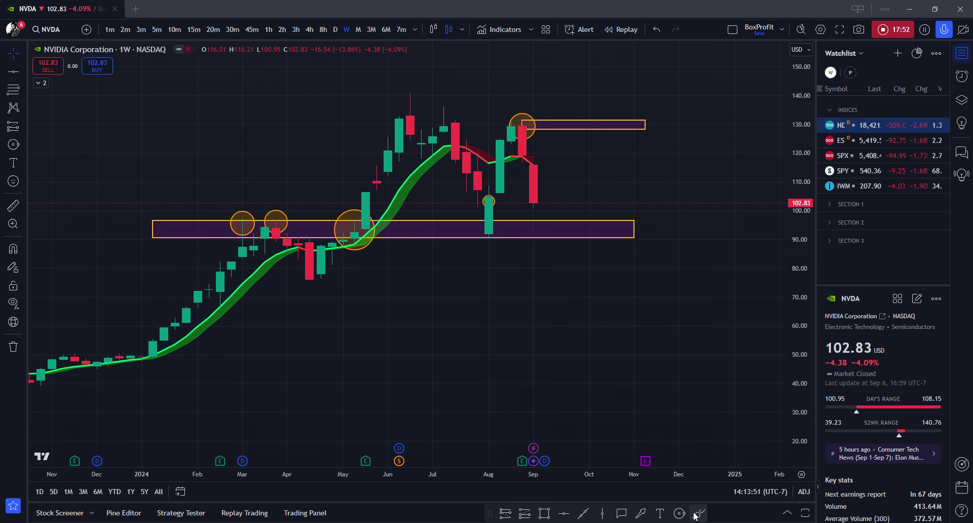
left_click(641, 513)
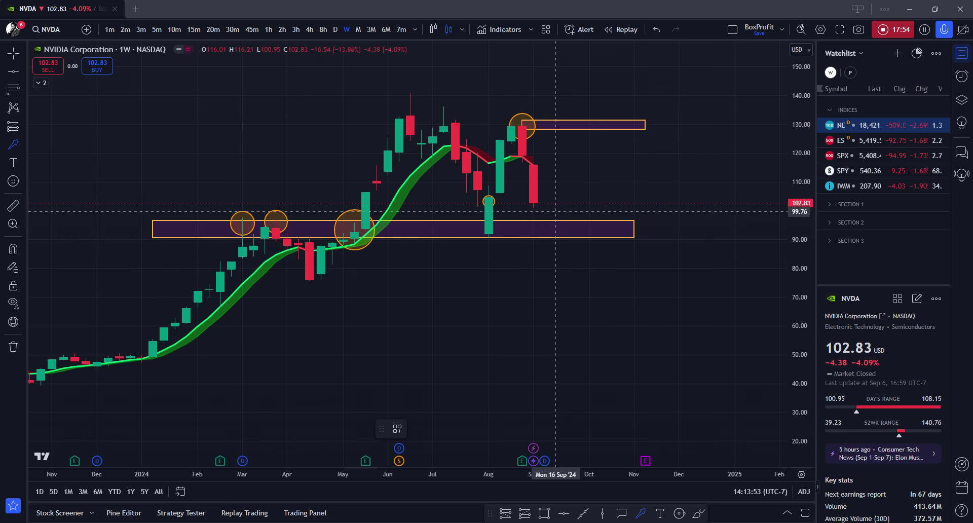
left_click(556, 188)
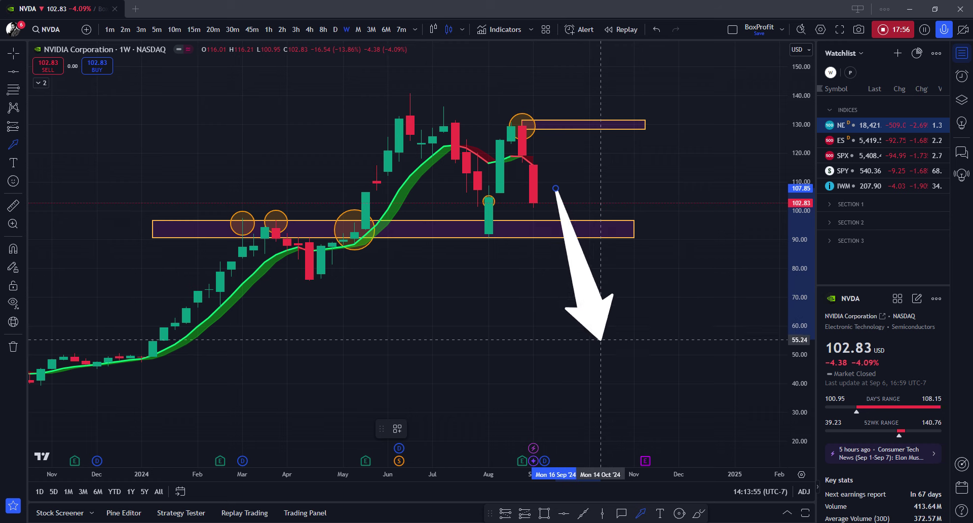
left_click(612, 381)
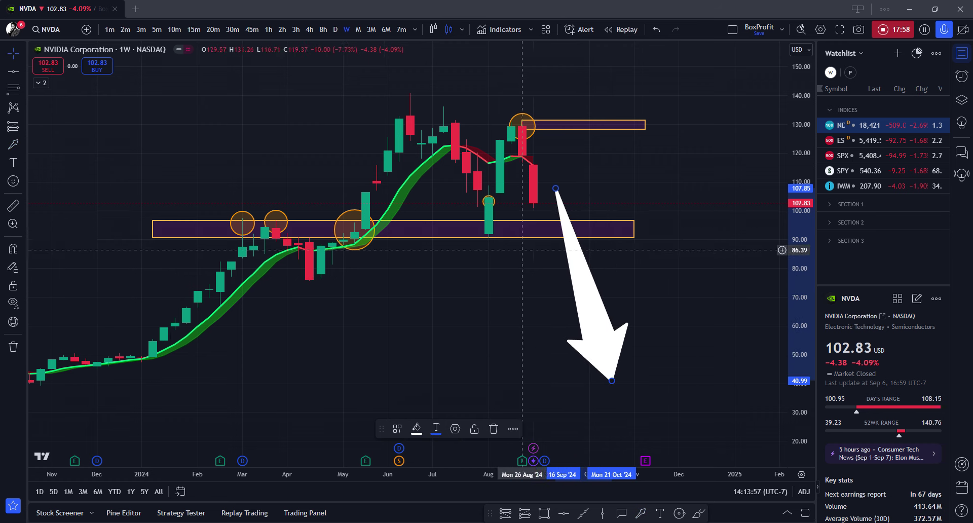
Shorten the downward arrow so its tip sits at about 74.07.
left_click_drag(497, 312, 563, 263)
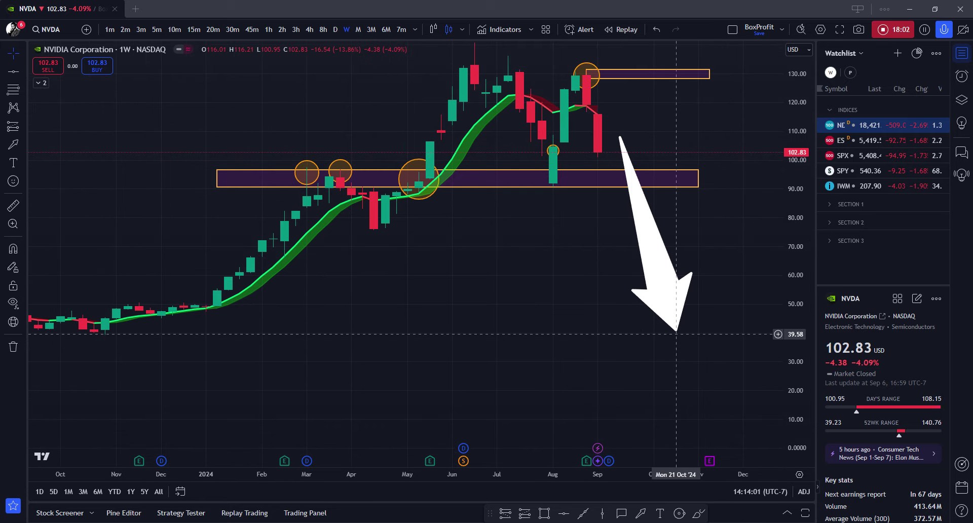
left_click_drag(676, 332, 643, 237)
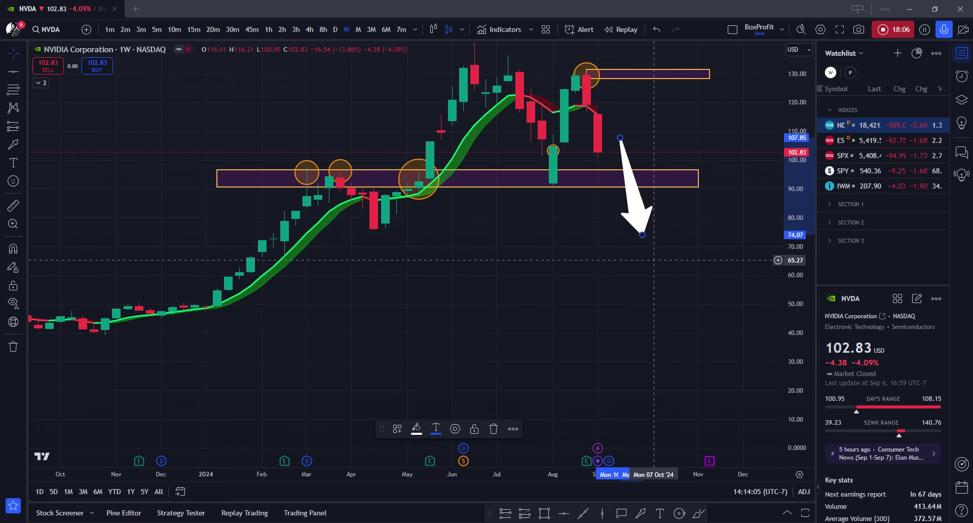
left_click(654, 283)
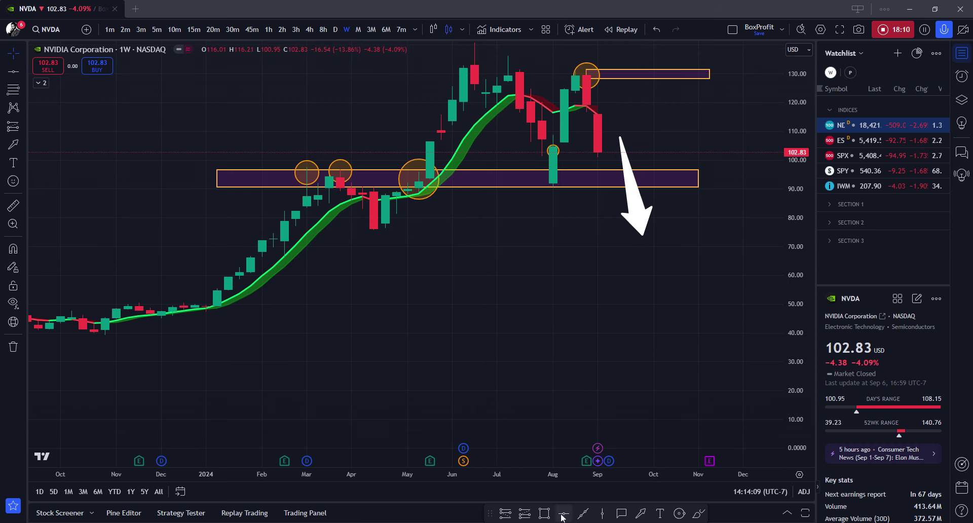
Switch the weekly chart to Heikin Ashi candles and draw a rectangle at the 20 Feb '24 candle from about 81.64 to 74.77.
left_click(544, 513)
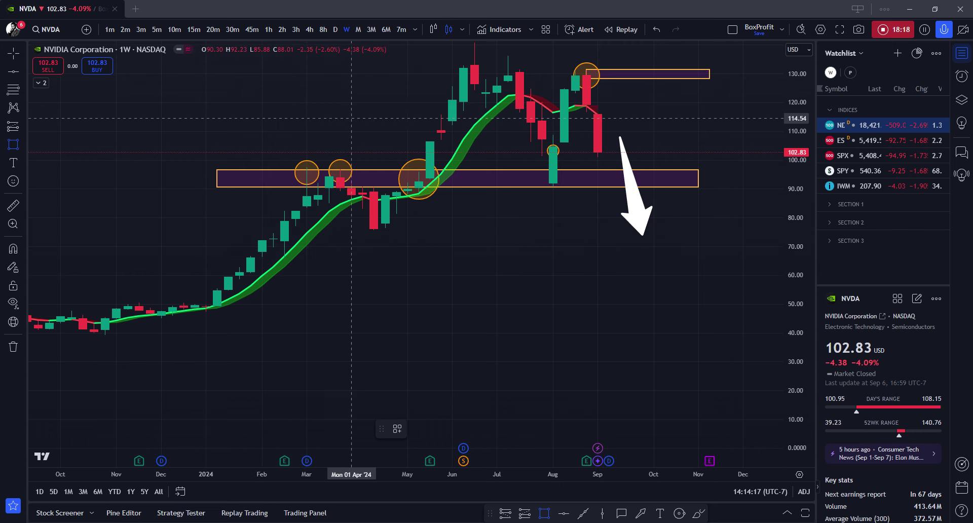
left_click(440, 30)
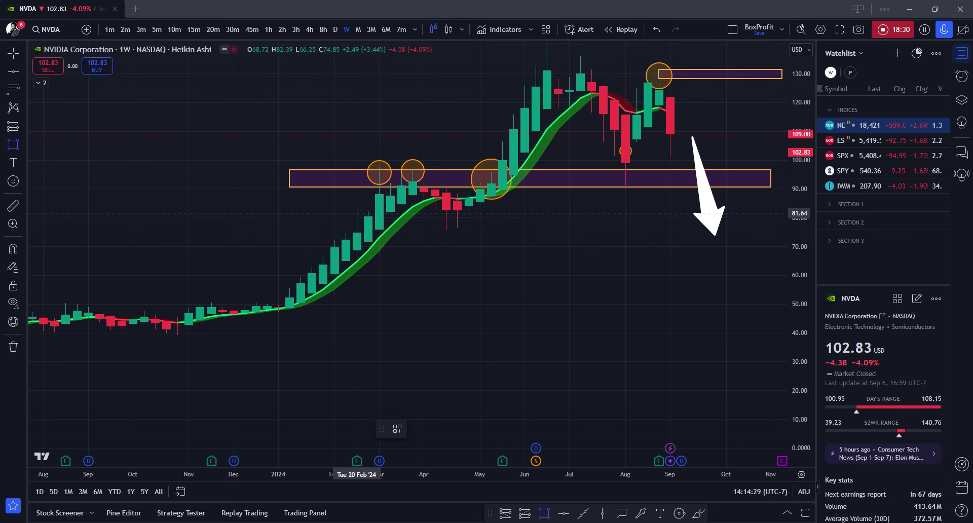
left_click(357, 213)
left_click(357, 232)
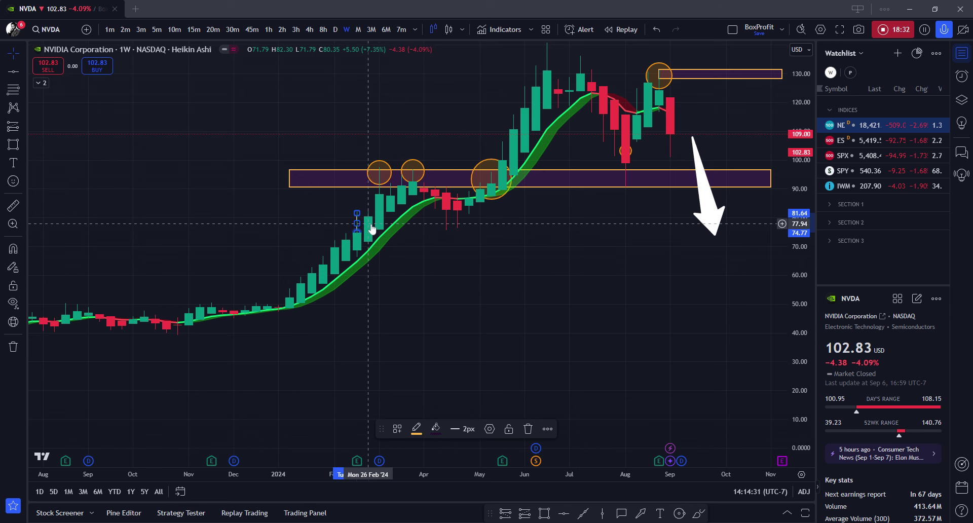
Extend the new rectangle's right edge to 11 Nov '24 and raise its upper edge slightly.
left_click_drag(357, 222, 817, 277)
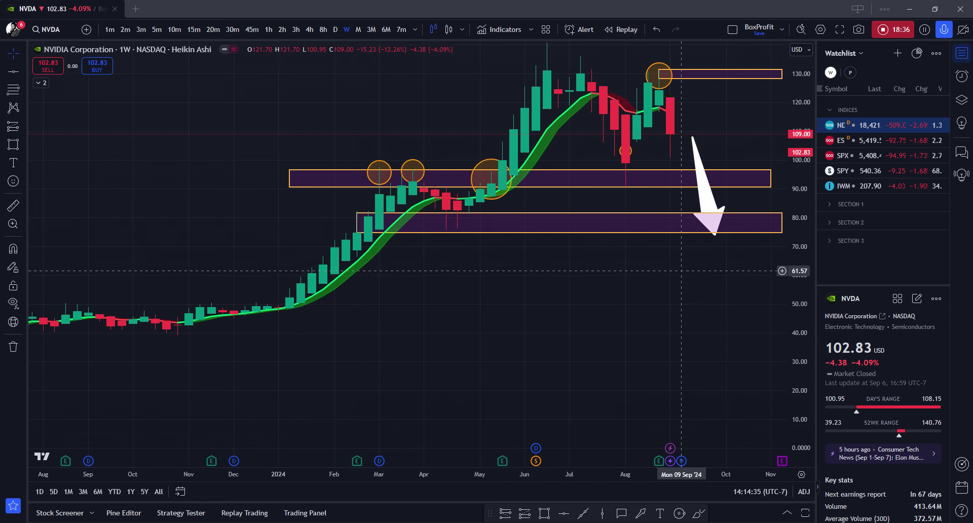
left_click_drag(657, 279, 557, 279)
left_click(255, 217)
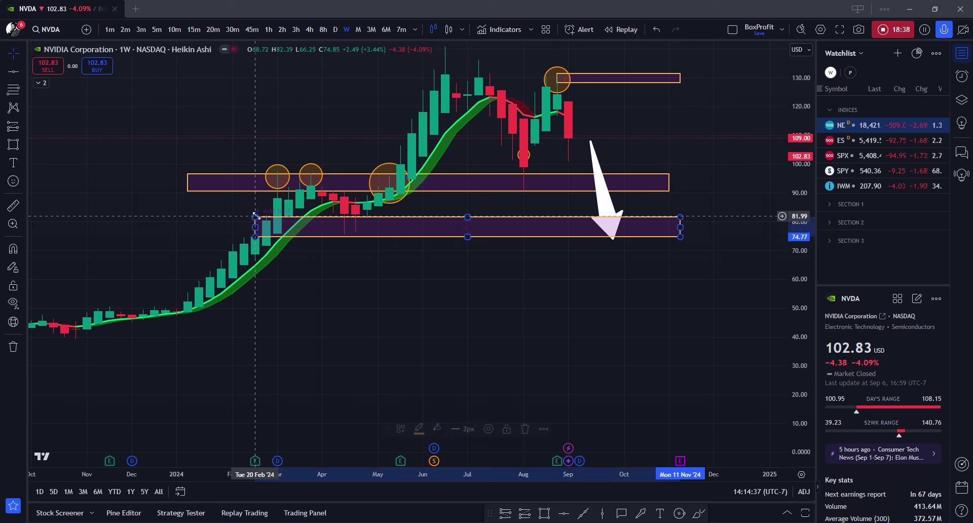
left_click_drag(255, 217, 255, 214)
key("Escape")
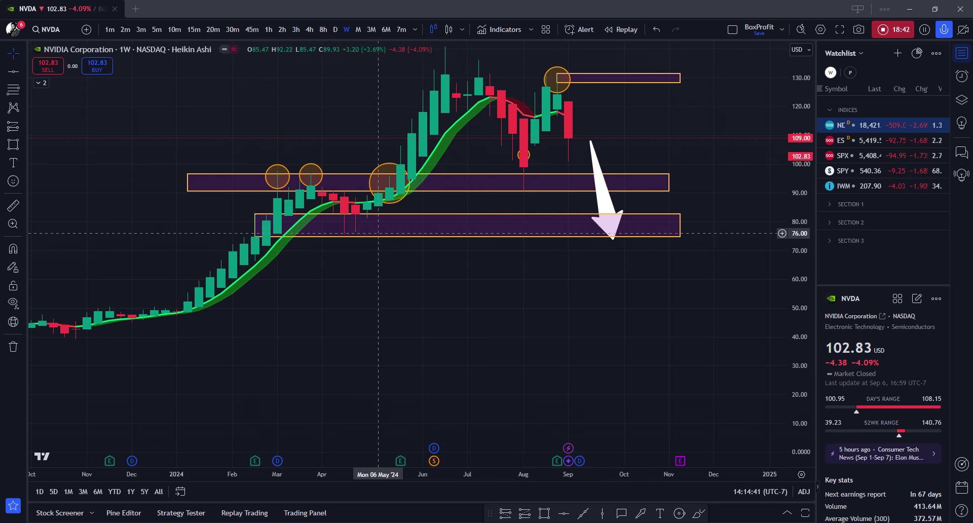
left_click(369, 237)
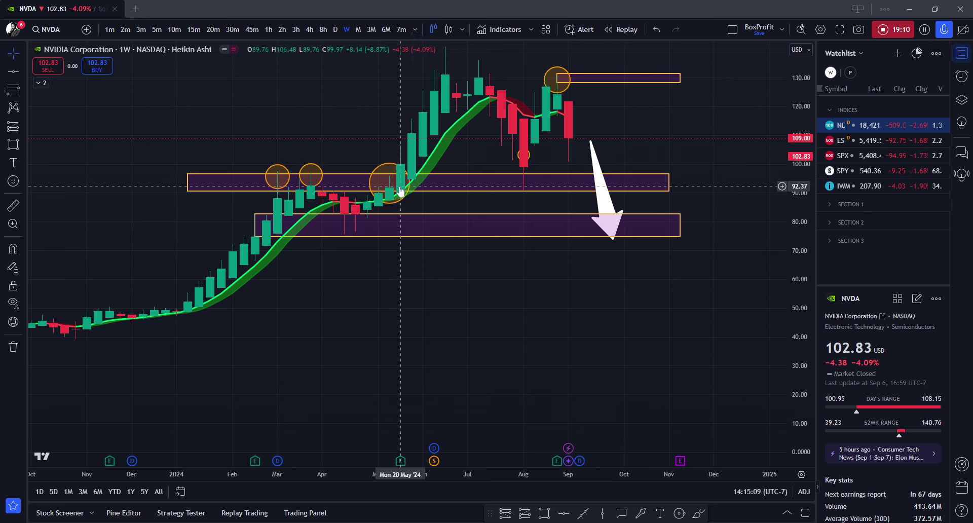
left_click_drag(420, 407, 316, 404)
scroll(315, 404, "up", 2)
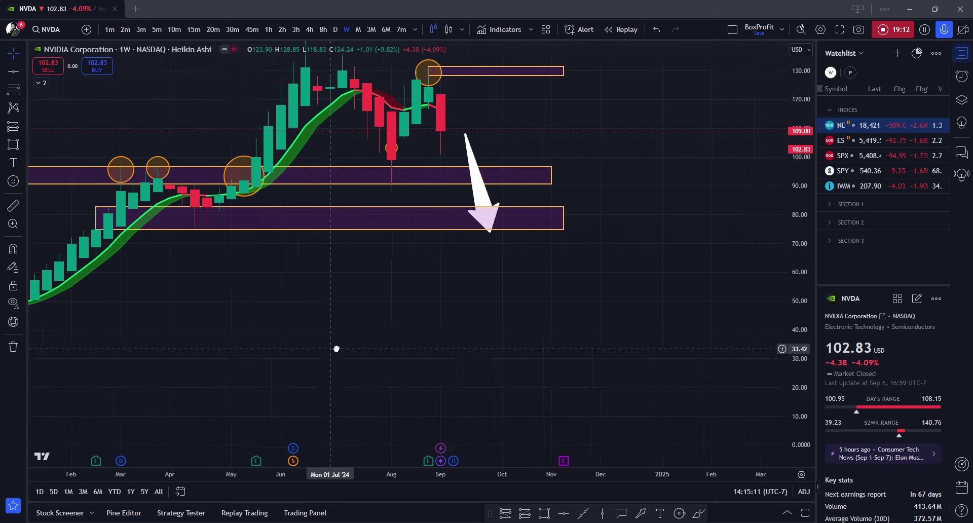
left_click_drag(337, 347, 415, 408)
scroll(484, 354, "up", 2)
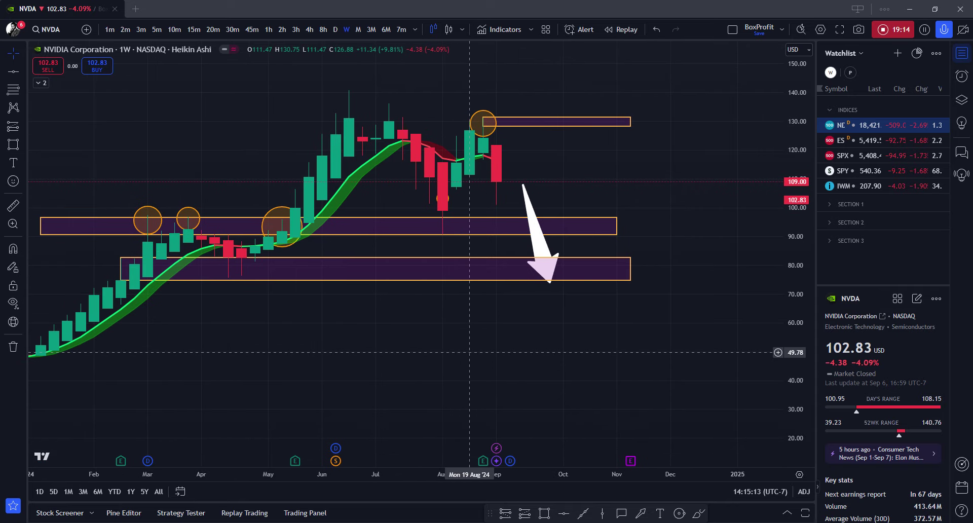